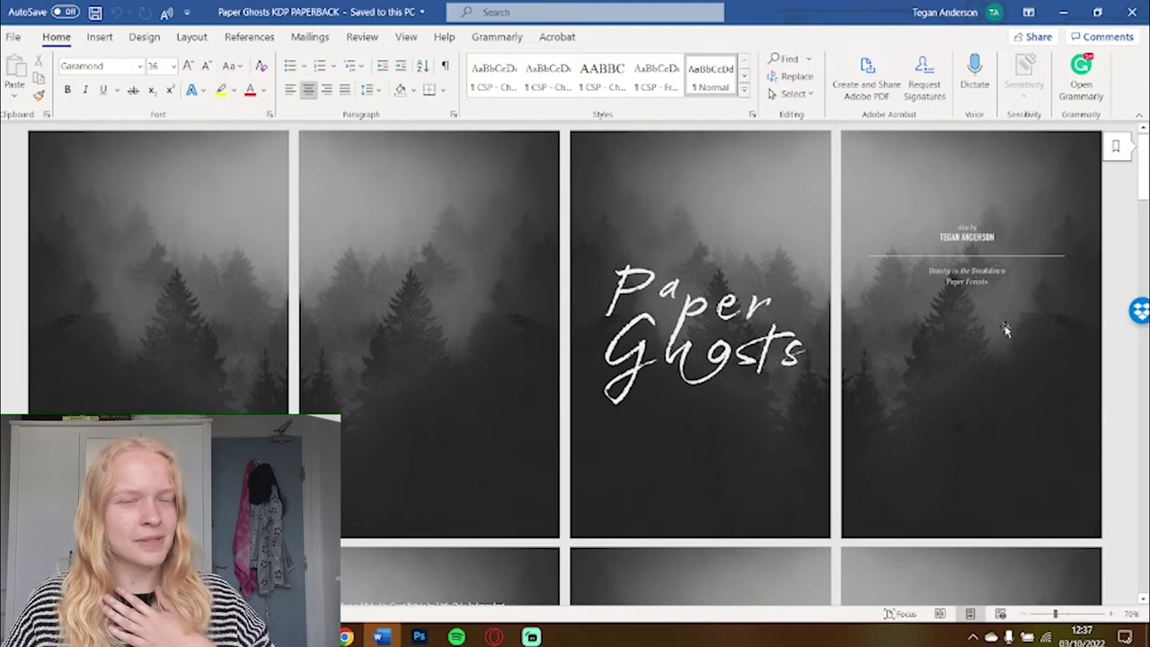
Look through the paperback's front matter, from the title pages to the copyright page, epigraph and first chapter opening
{"action": "scroll", "coordinate": [1005, 331], "scroll_direction": "down", "scroll_amount": 5}
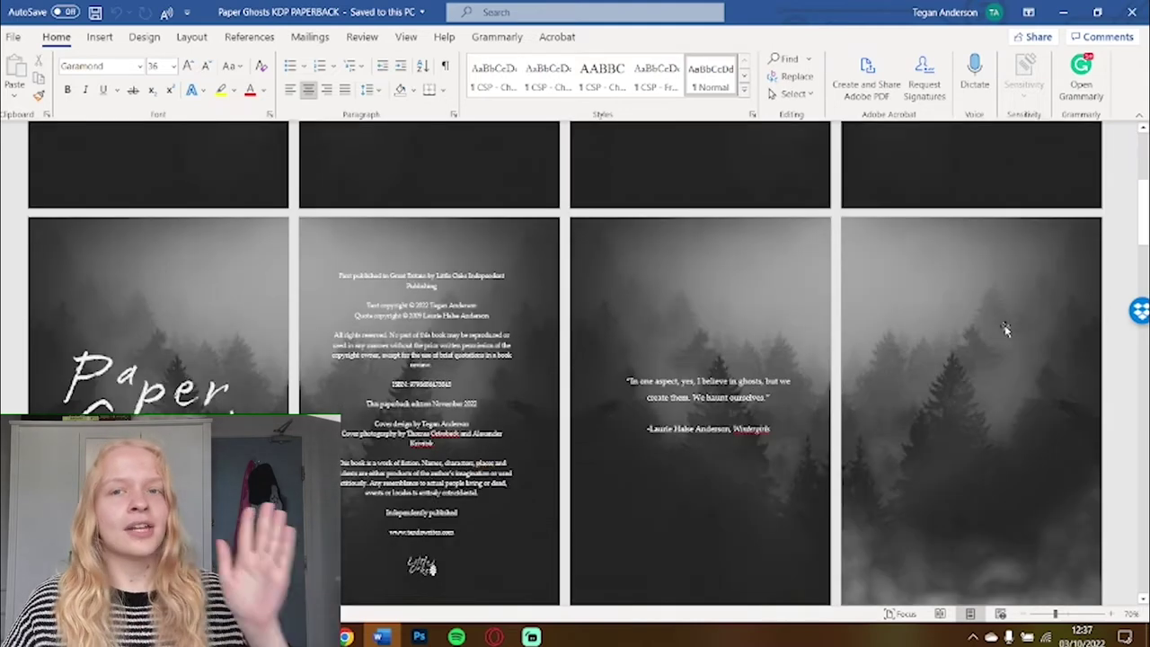
{"action": "scroll", "coordinate": [1006, 330], "scroll_direction": "down", "scroll_amount": 1}
{"action": "scroll", "coordinate": [1005, 331], "scroll_direction": "down", "scroll_amount": 1}
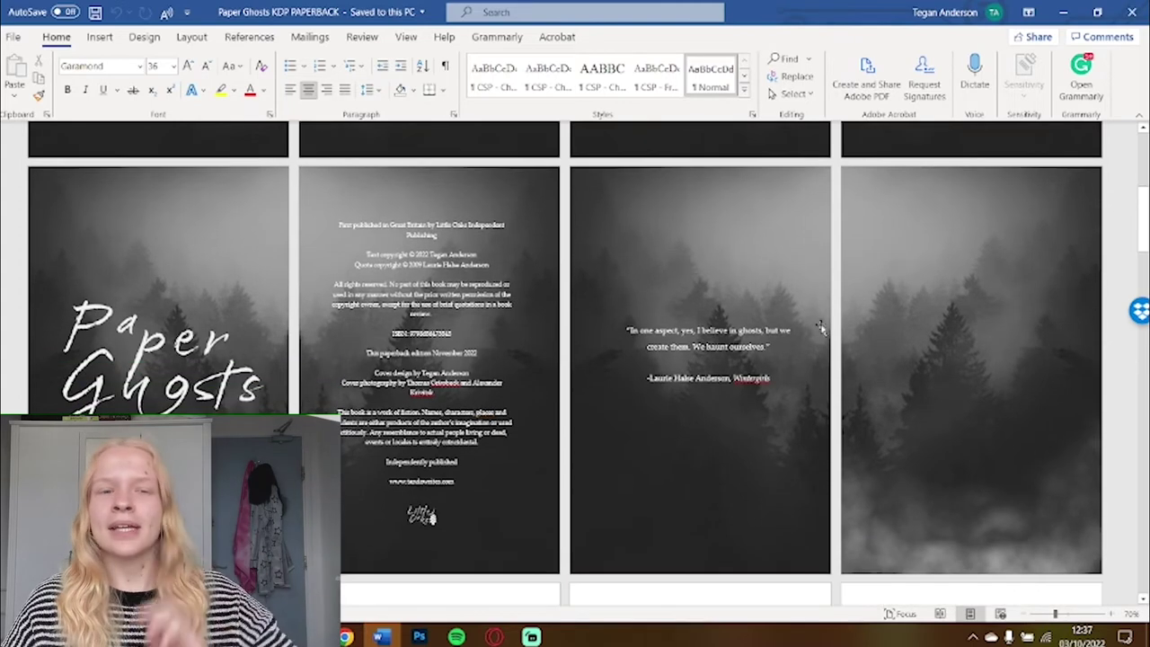
{"action": "scroll", "coordinate": [160, 335], "scroll_direction": "up", "scroll_amount": 4}
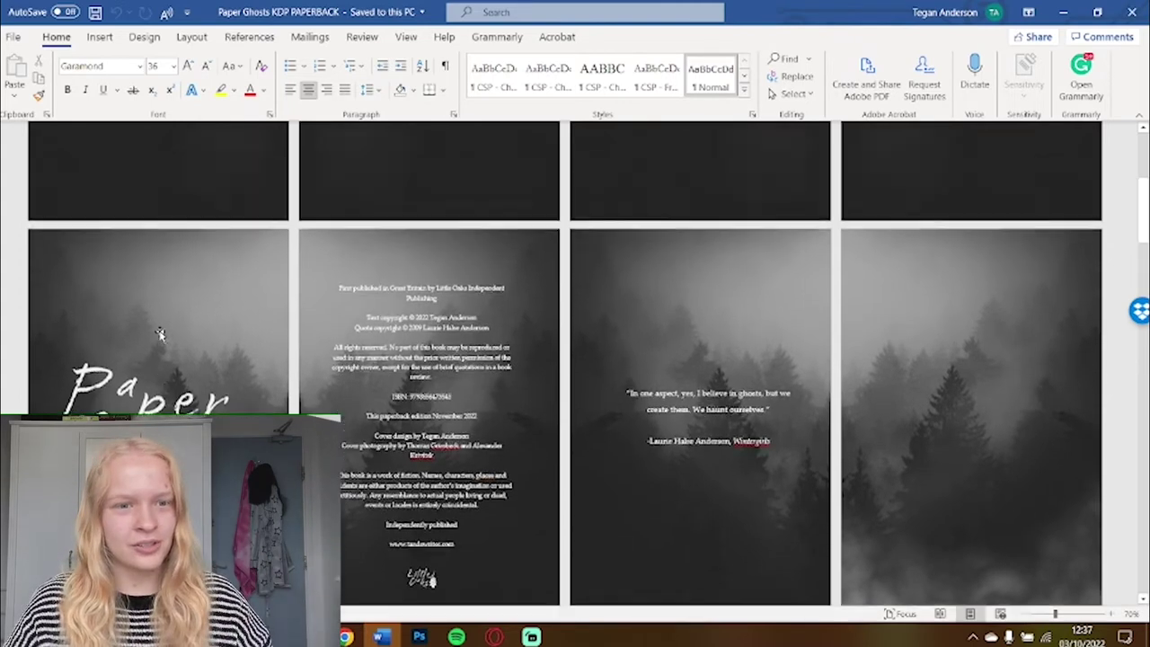
{"action": "scroll", "coordinate": [160, 335], "scroll_direction": "down", "scroll_amount": 4}
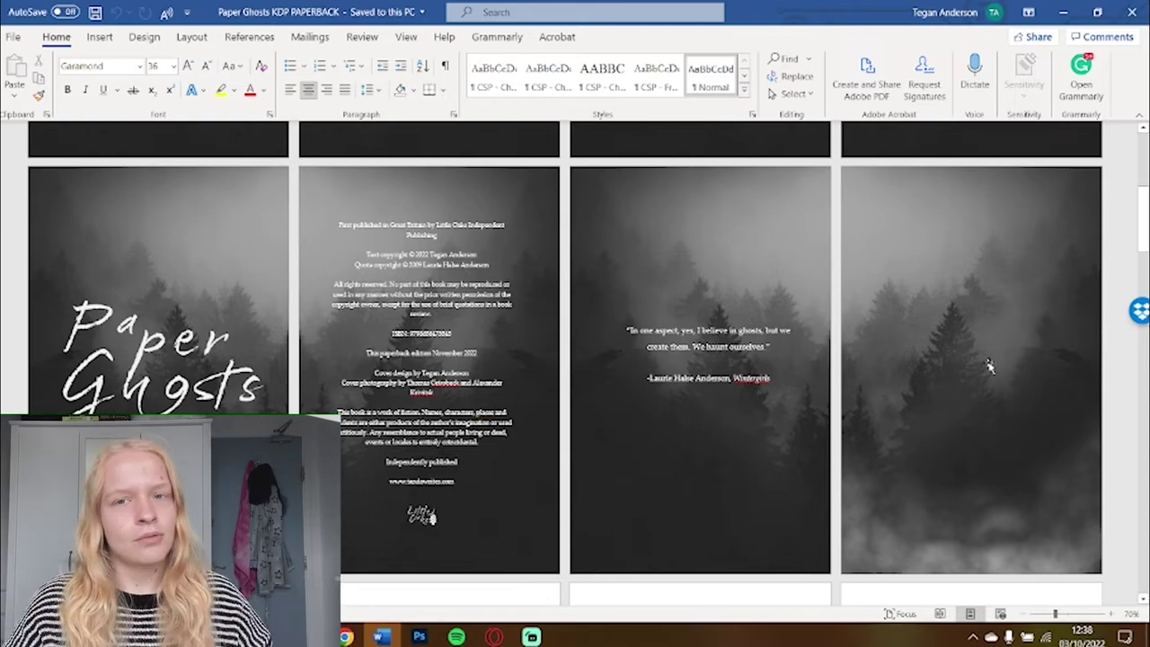
{"action": "scroll", "coordinate": [993, 364], "scroll_direction": "down", "scroll_amount": 3}
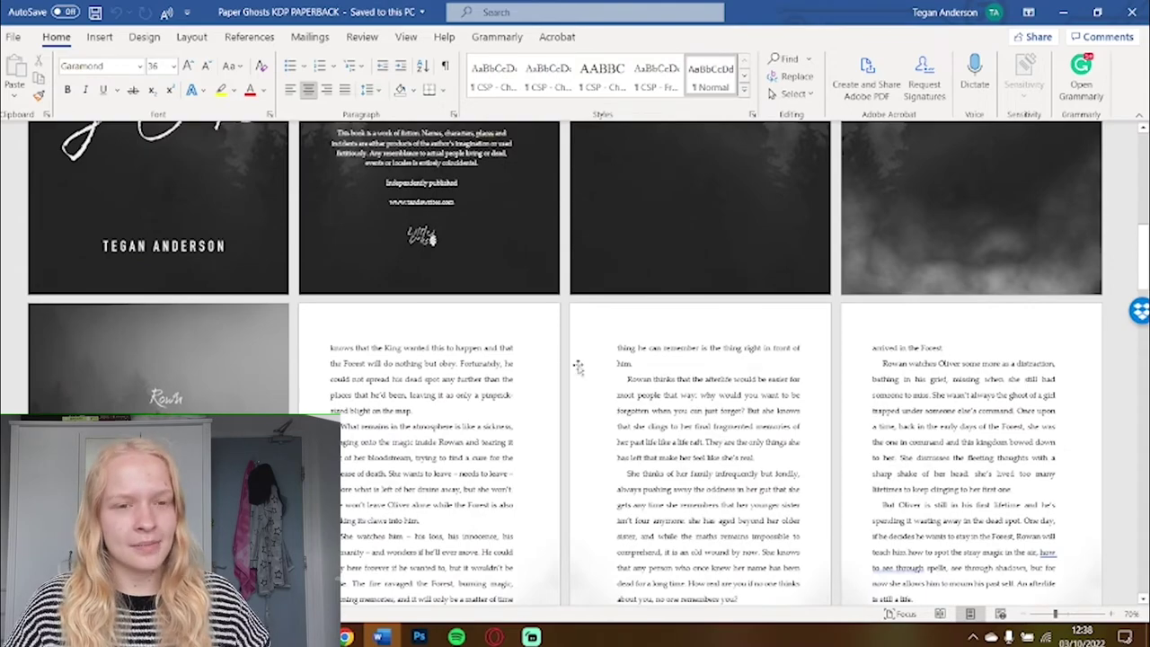
{"action": "scroll", "coordinate": [862, 288], "scroll_direction": "up", "scroll_amount": 4}
{"action": "scroll", "coordinate": [866, 312], "scroll_direction": "up", "scroll_amount": 5}
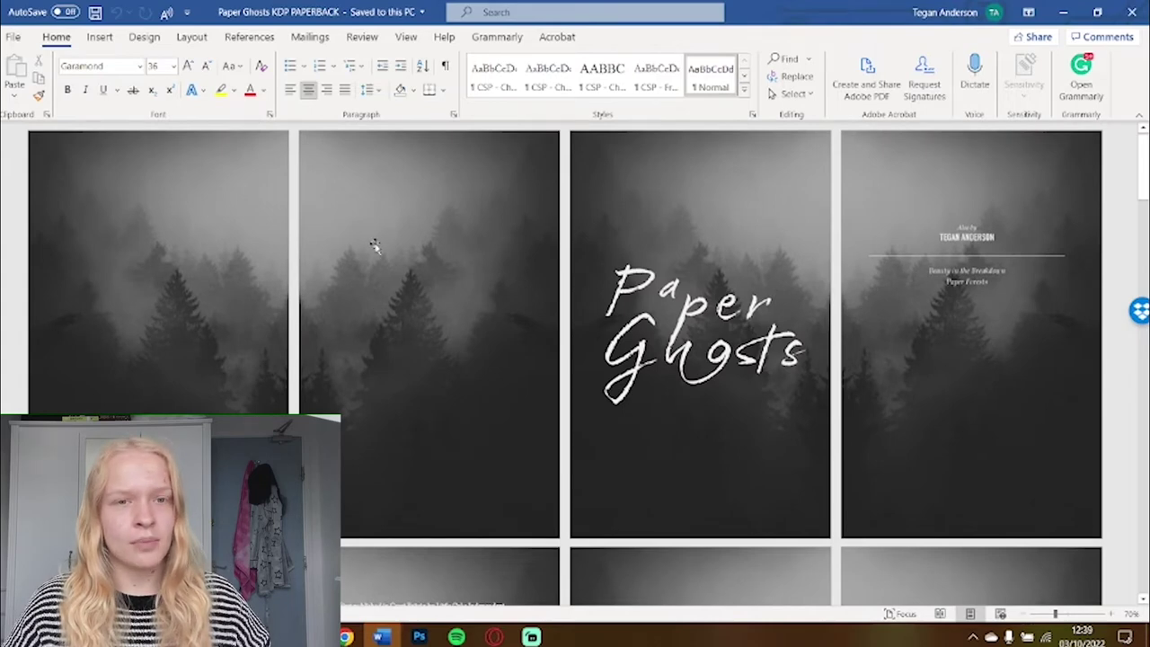
{"action": "scroll", "coordinate": [374, 247], "scroll_direction": "down", "scroll_amount": 5}
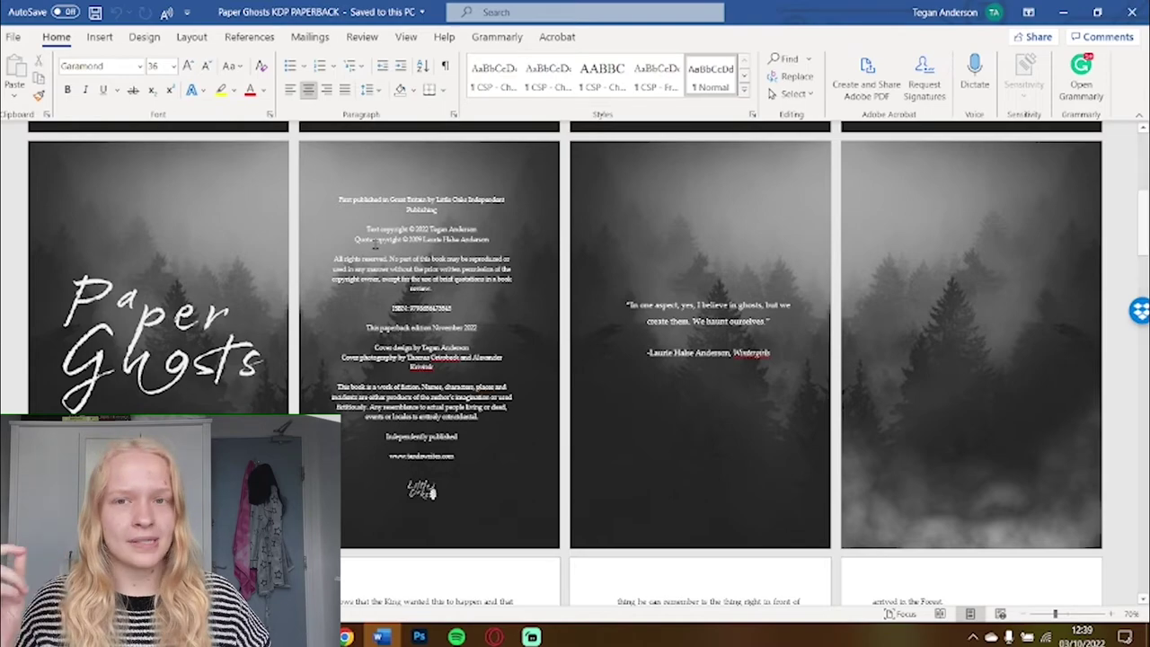
{"action": "scroll", "coordinate": [376, 245], "scroll_direction": "down", "scroll_amount": 5}
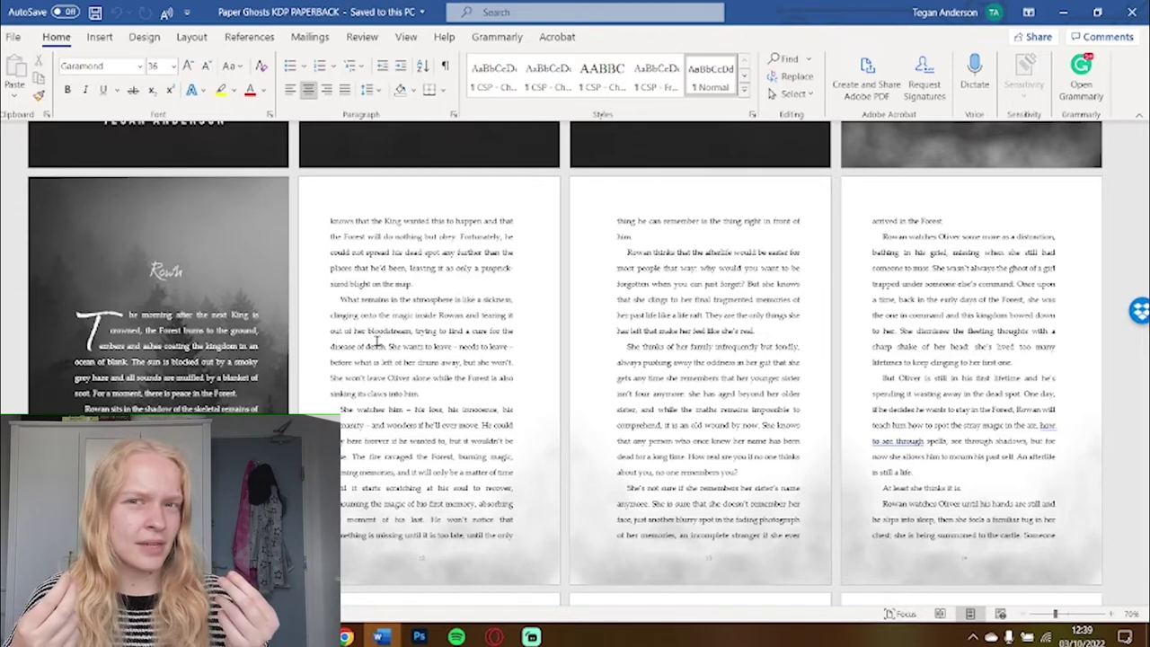
Inspect the chapter heading image and the drop cap image on the first chapter's opening page
{"action": "left_click", "coordinate": [154, 270]}
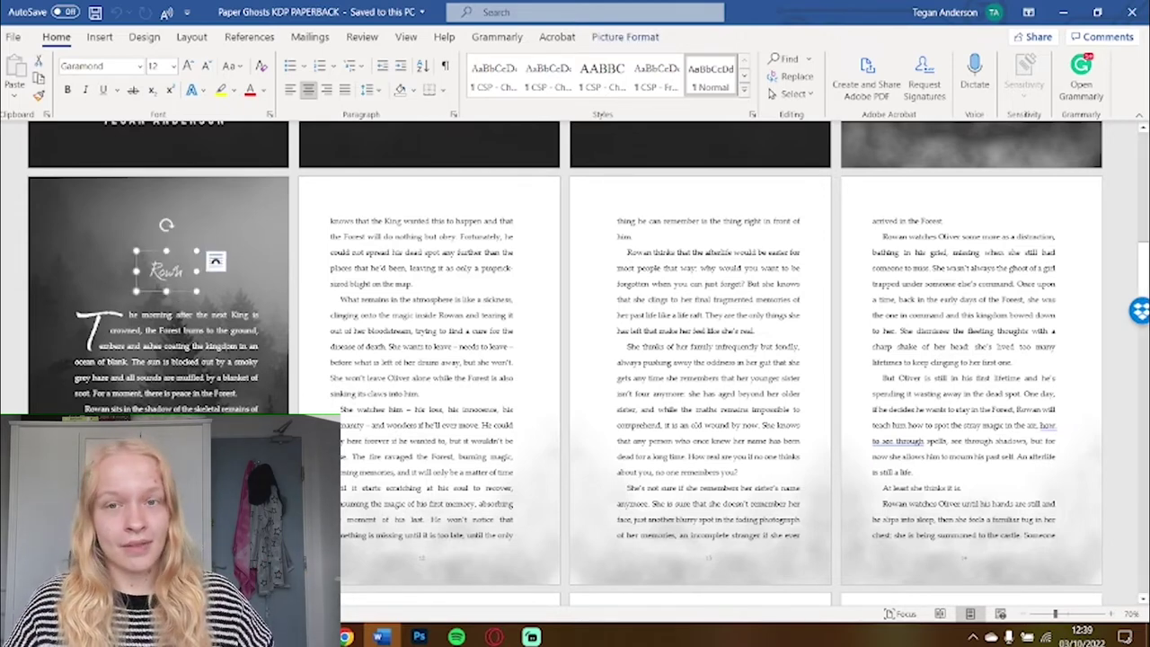
{"action": "scroll", "coordinate": [27, 199], "scroll_direction": "up", "scroll_amount": 5}
{"action": "scroll", "coordinate": [27, 199], "scroll_direction": "up", "scroll_amount": 1}
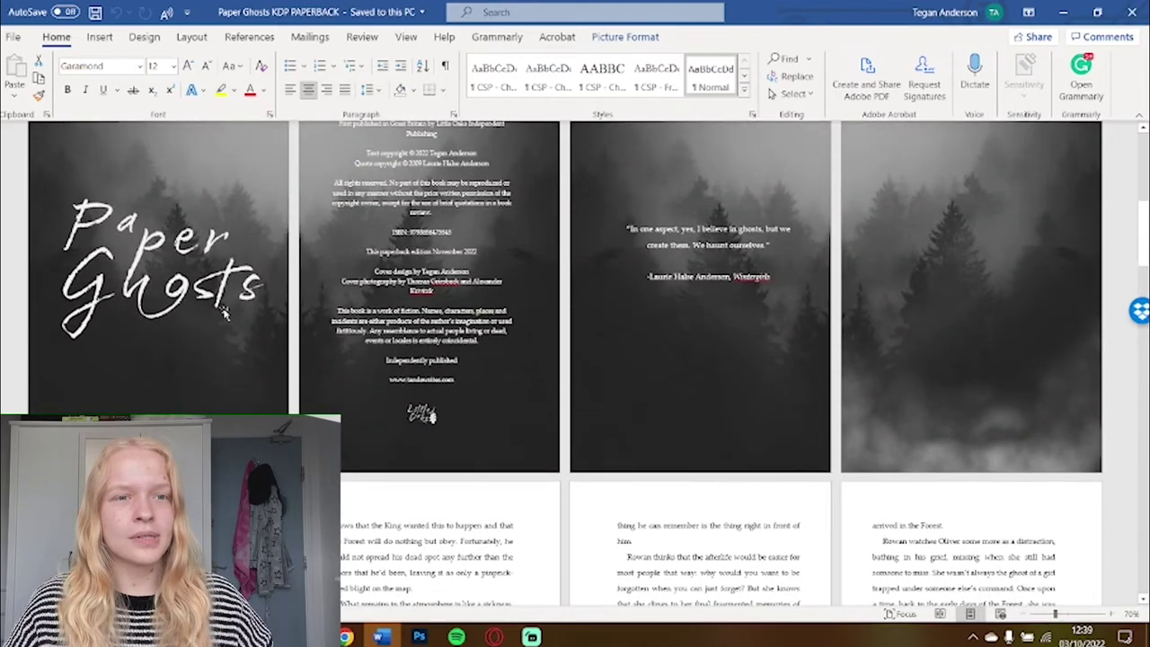
{"action": "scroll", "coordinate": [225, 310], "scroll_direction": "down", "scroll_amount": 4}
{"action": "left_click", "coordinate": [87, 322]}
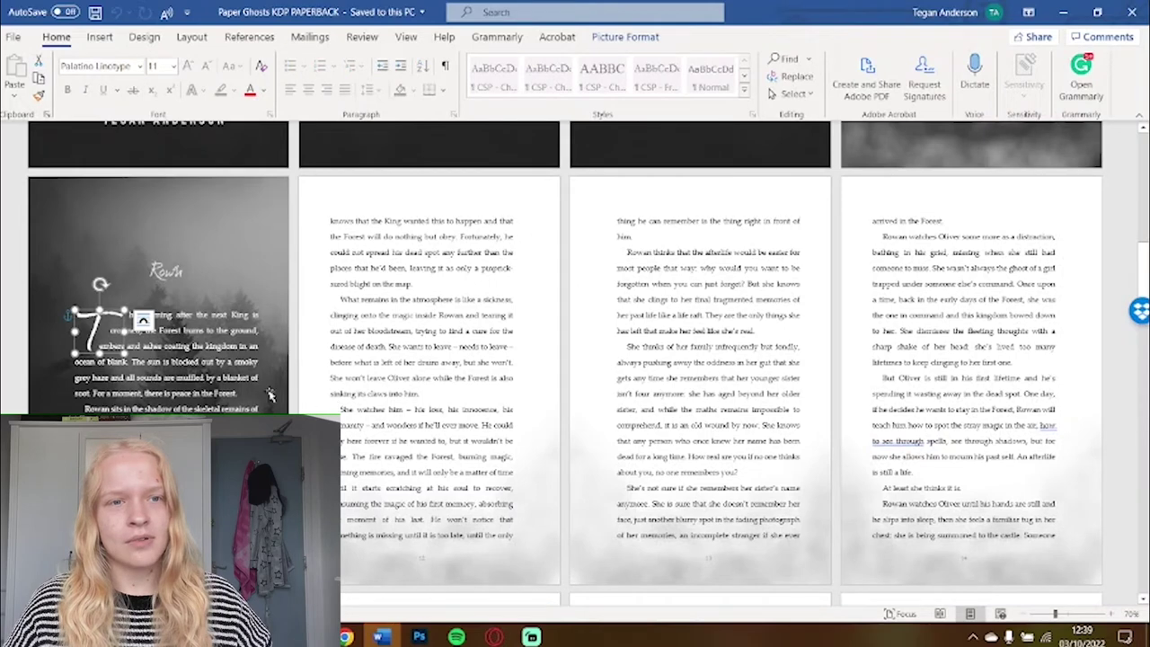
{"action": "left_click", "coordinate": [220, 375]}
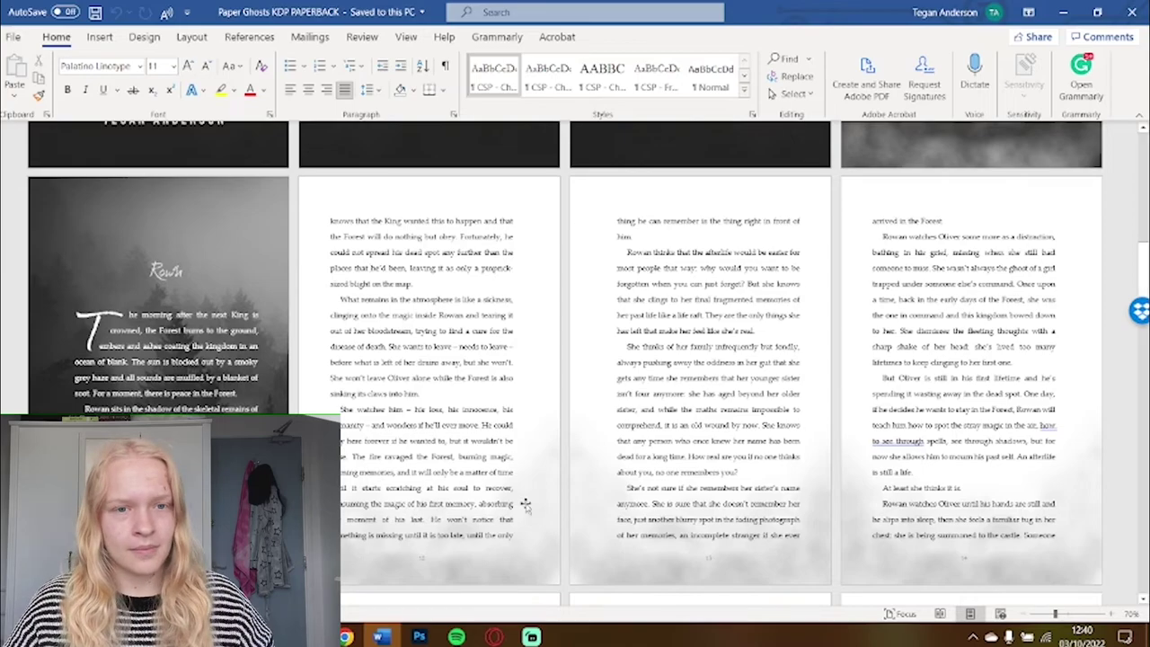
Look through the body pages and scene-break ornament, on to the closing pages and About the Author
{"action": "scroll", "coordinate": [526, 505], "scroll_direction": "down", "scroll_amount": 2}
{"action": "scroll", "coordinate": [526, 505], "scroll_direction": "down", "scroll_amount": 15}
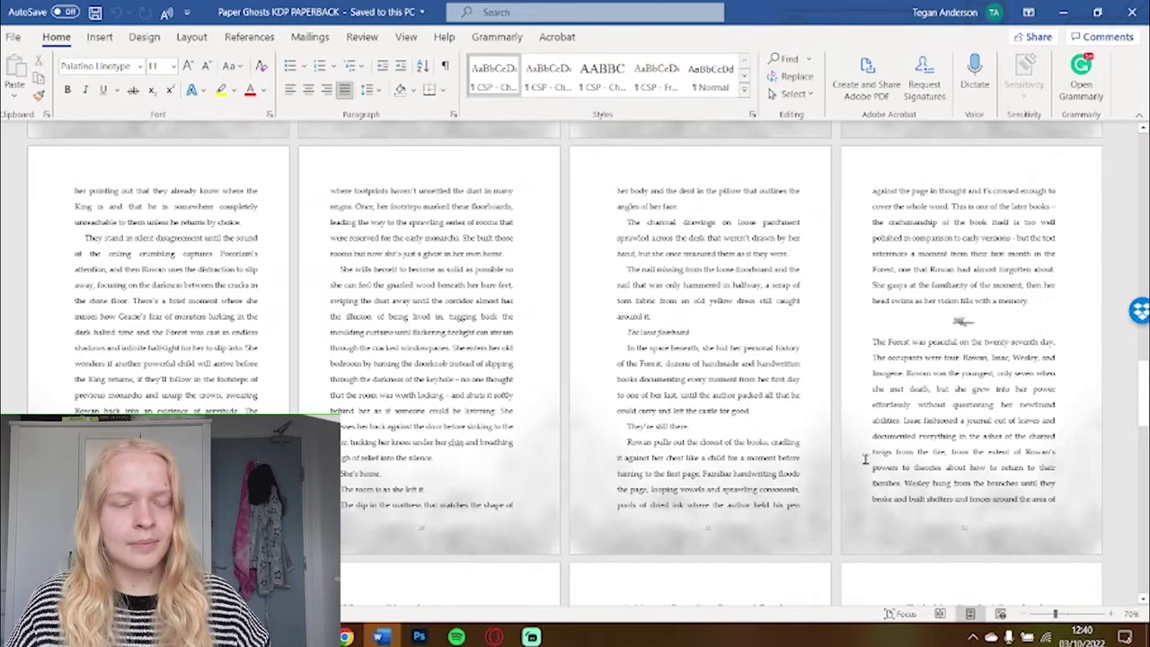
{"action": "scroll", "coordinate": [865, 460], "scroll_direction": "down", "scroll_amount": 15}
{"action": "scroll", "coordinate": [864, 460], "scroll_direction": "down", "scroll_amount": 12}
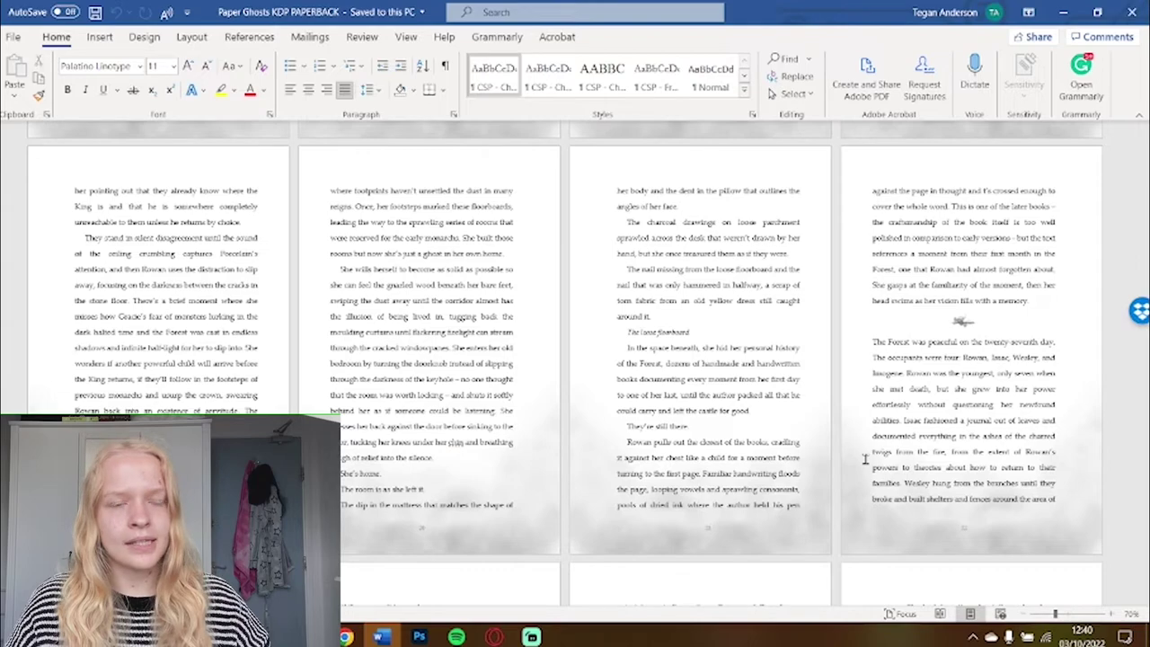
{"action": "scroll", "coordinate": [865, 460], "scroll_direction": "down", "scroll_amount": 1}
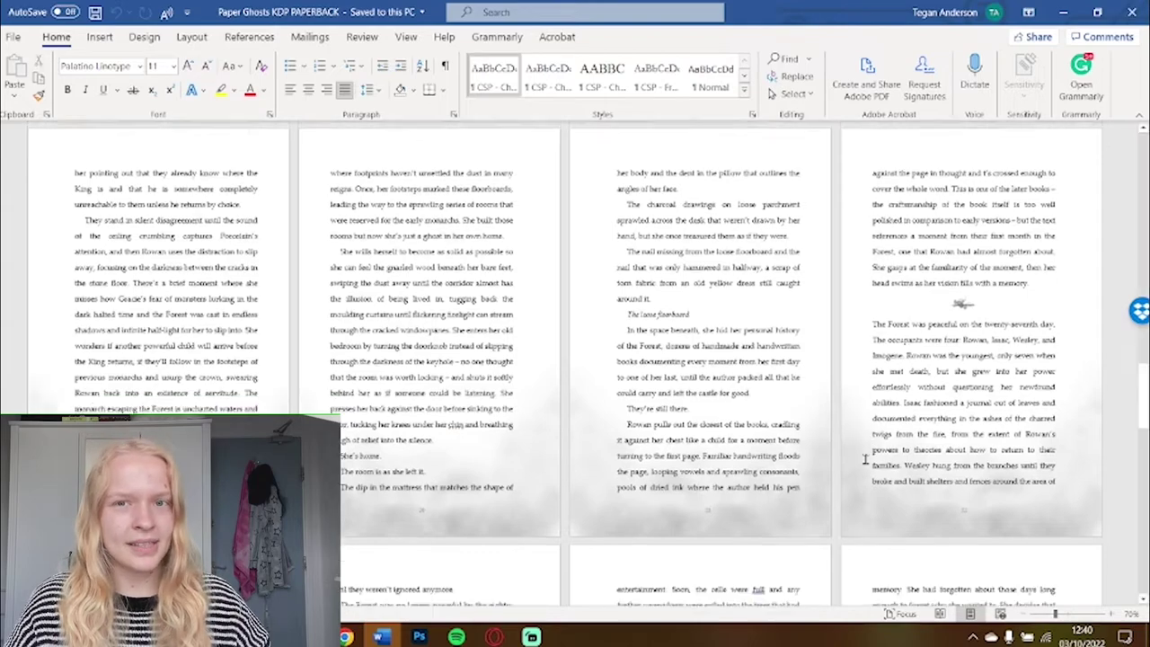
{"action": "scroll", "coordinate": [864, 460], "scroll_direction": "down", "scroll_amount": 10}
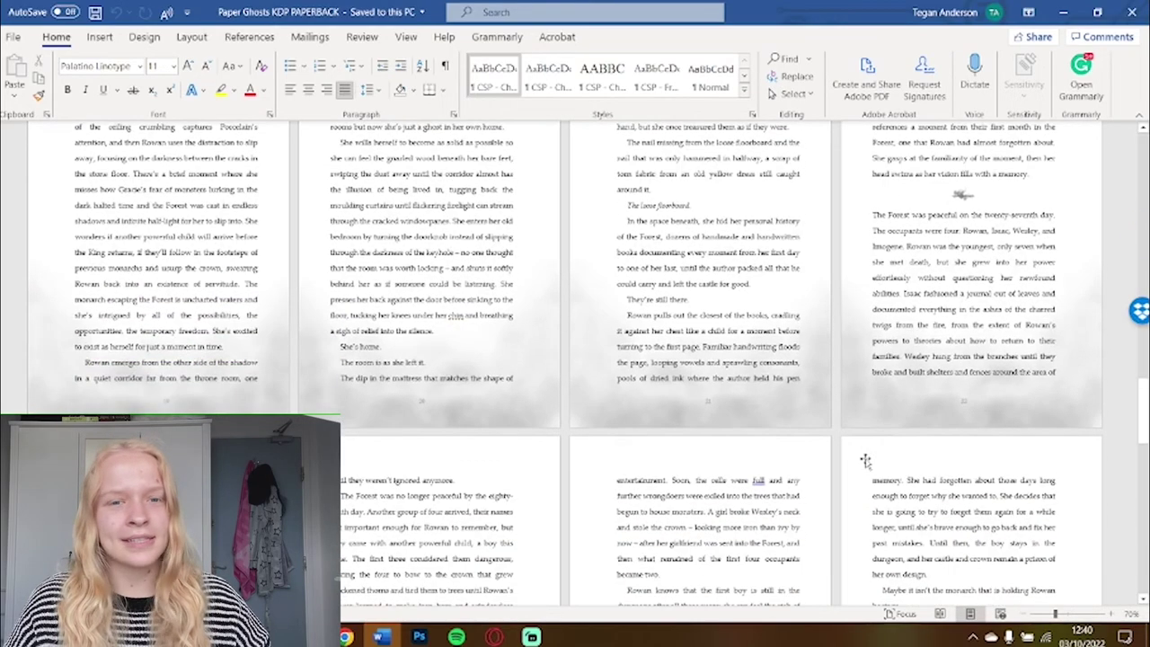
{"action": "scroll", "coordinate": [865, 460], "scroll_direction": "down", "scroll_amount": 15}
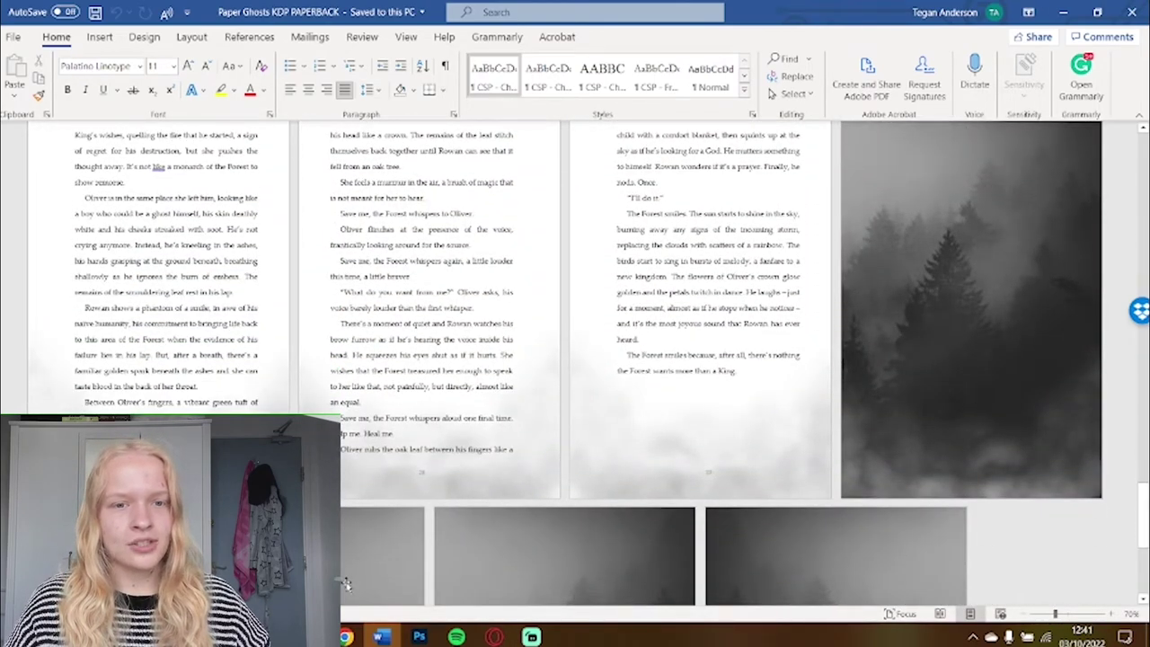
{"action": "scroll", "coordinate": [404, 539], "scroll_direction": "down", "scroll_amount": 5}
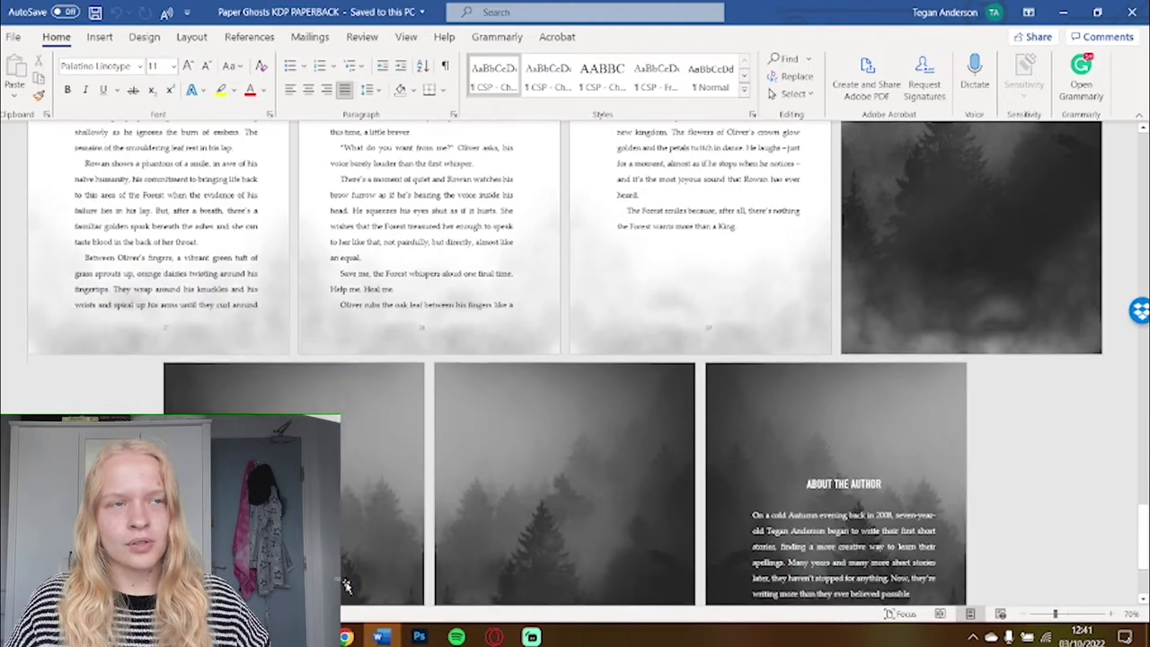
{"action": "scroll", "coordinate": [477, 474], "scroll_direction": "up", "scroll_amount": 2}
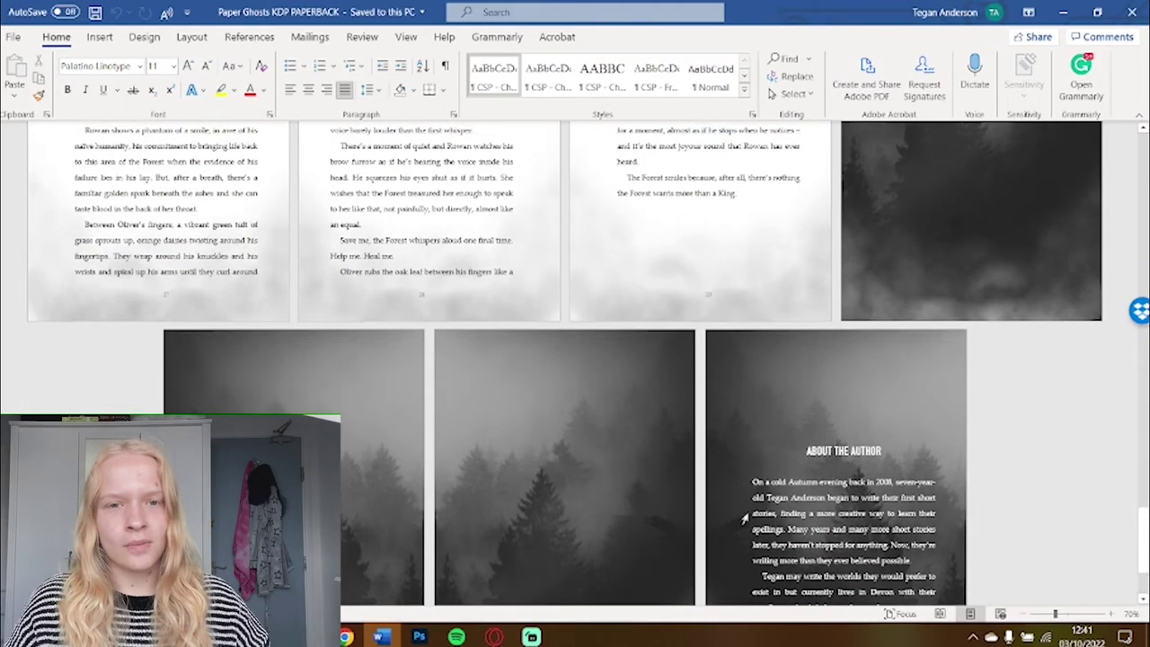
{"action": "scroll", "coordinate": [537, 494], "scroll_direction": "down", "scroll_amount": 3}
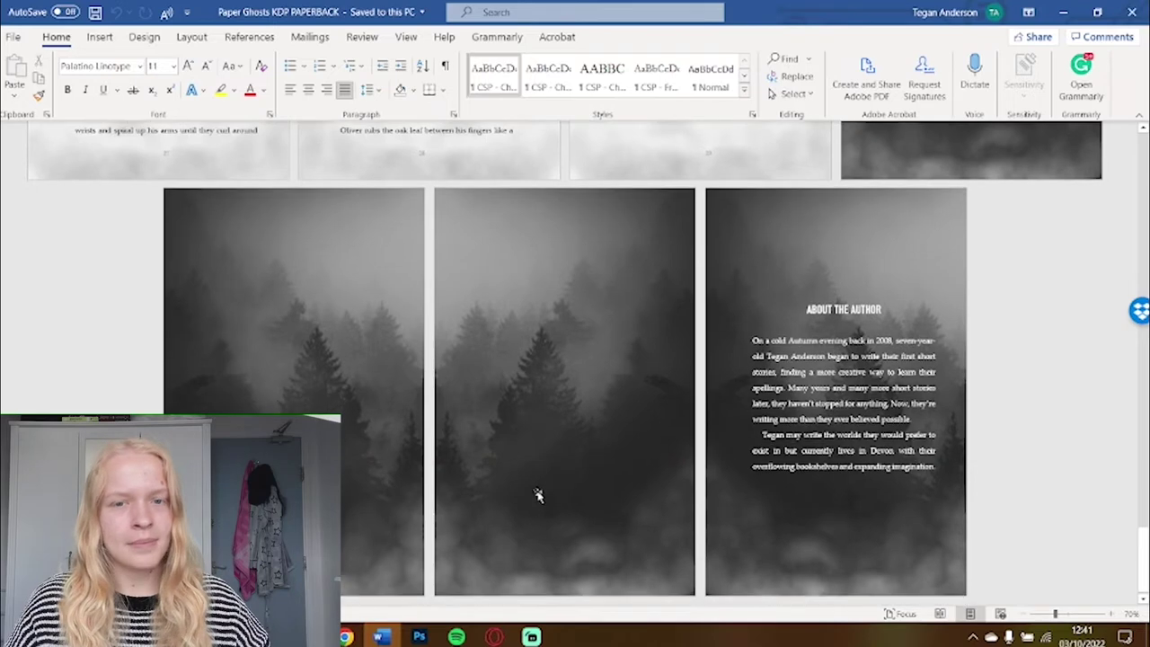
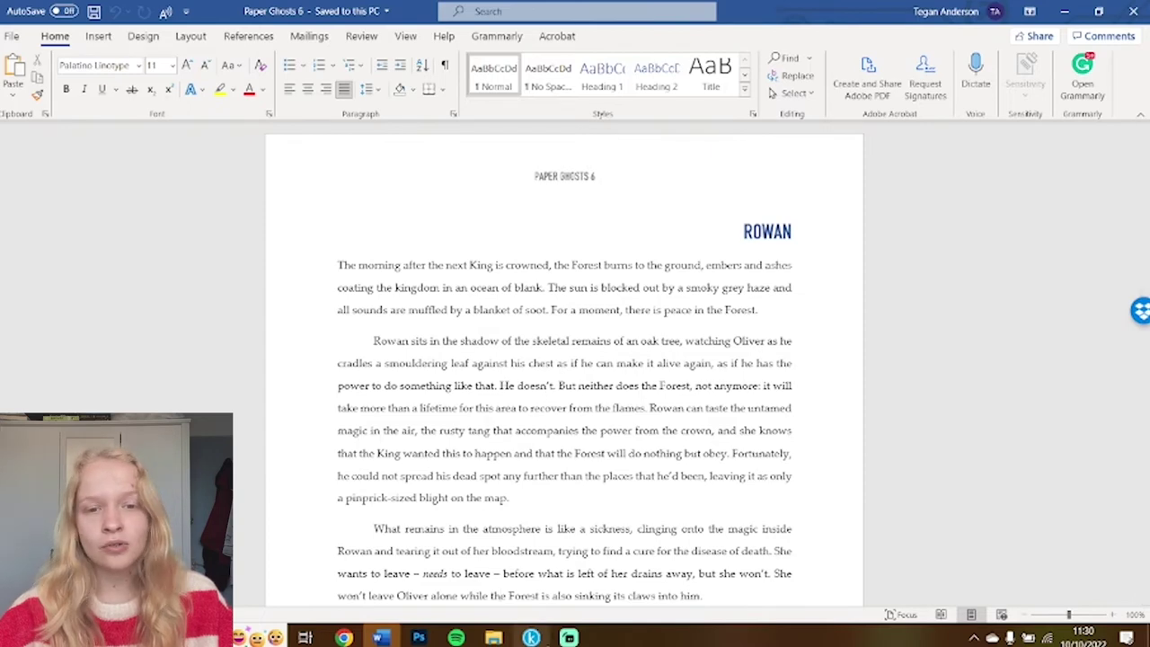
Switch to Kindle Create and save the progress of the Paper Ghosts Kindle project
{"action": "left_click", "coordinate": [531, 637]}
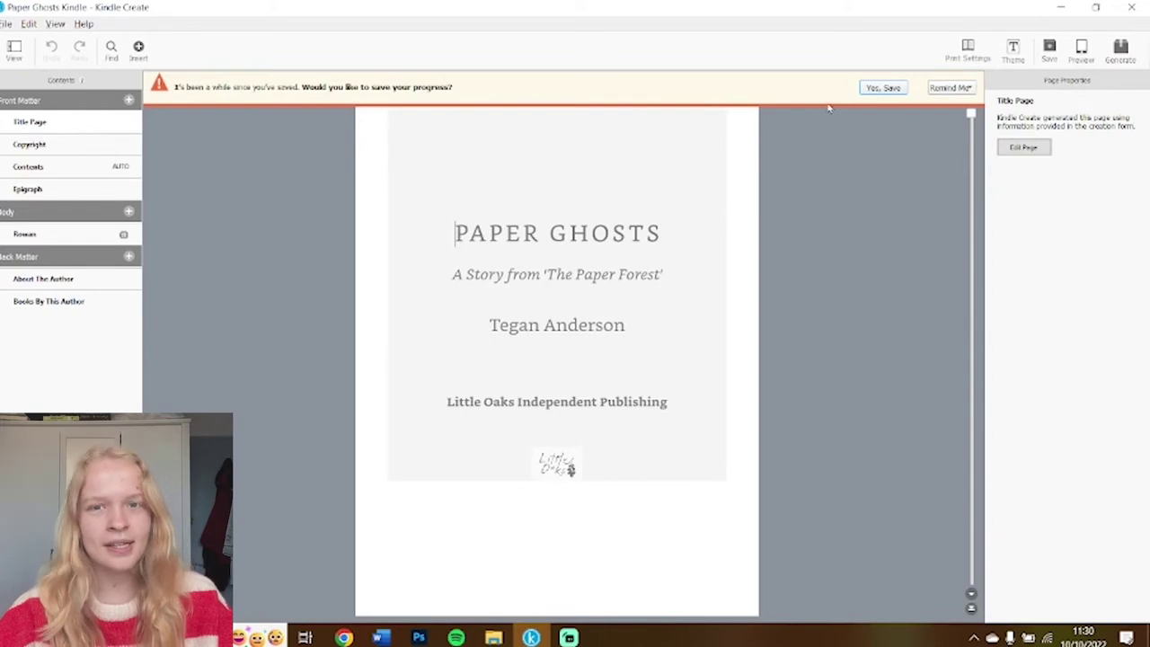
{"action": "left_click", "coordinate": [883, 87]}
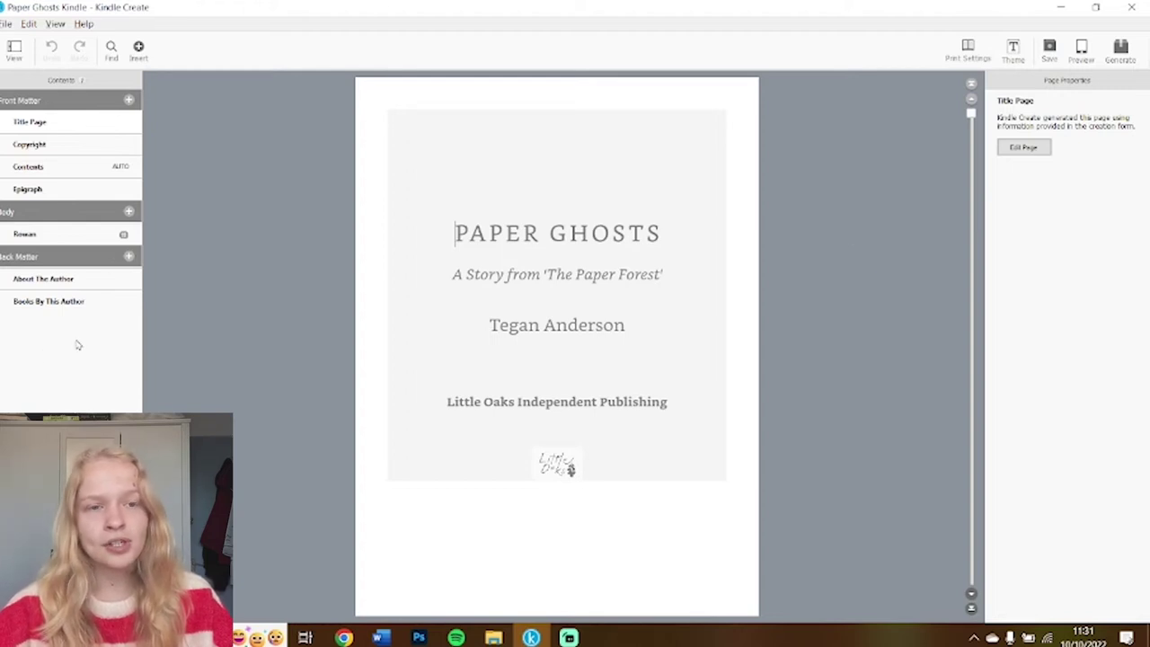
Review the Rowan chapter, the available front matter page types and the title page's editing form, leaving the form unchanged
{"action": "left_click", "coordinate": [56, 239]}
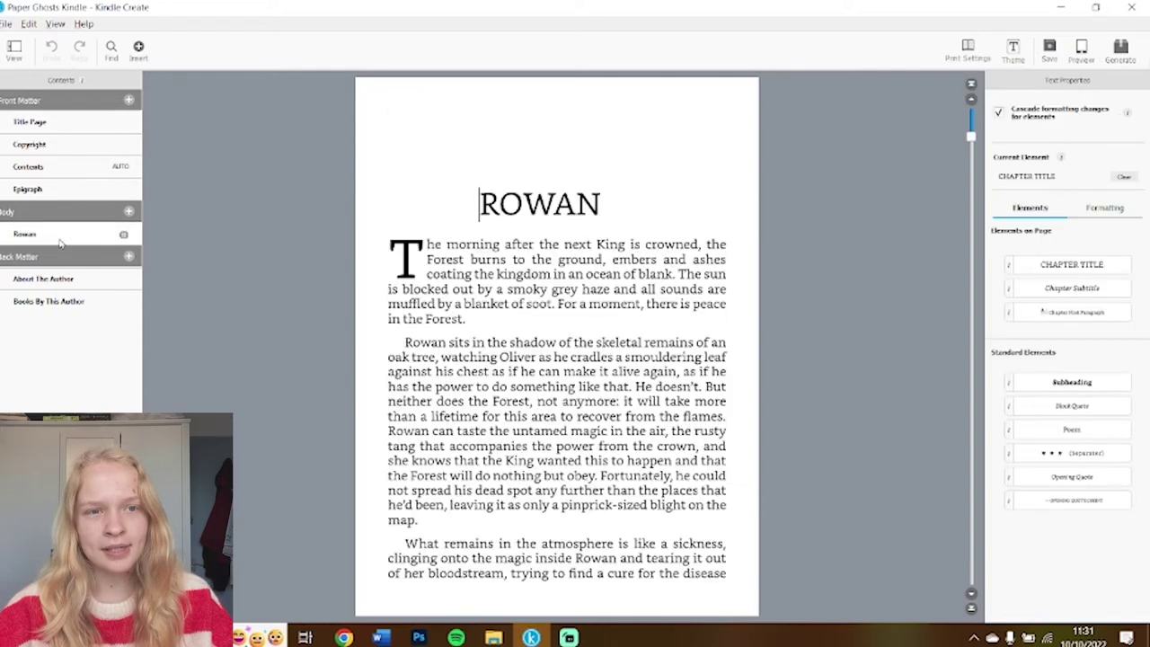
{"action": "left_click", "coordinate": [47, 128]}
{"action": "left_click", "coordinate": [127, 100]}
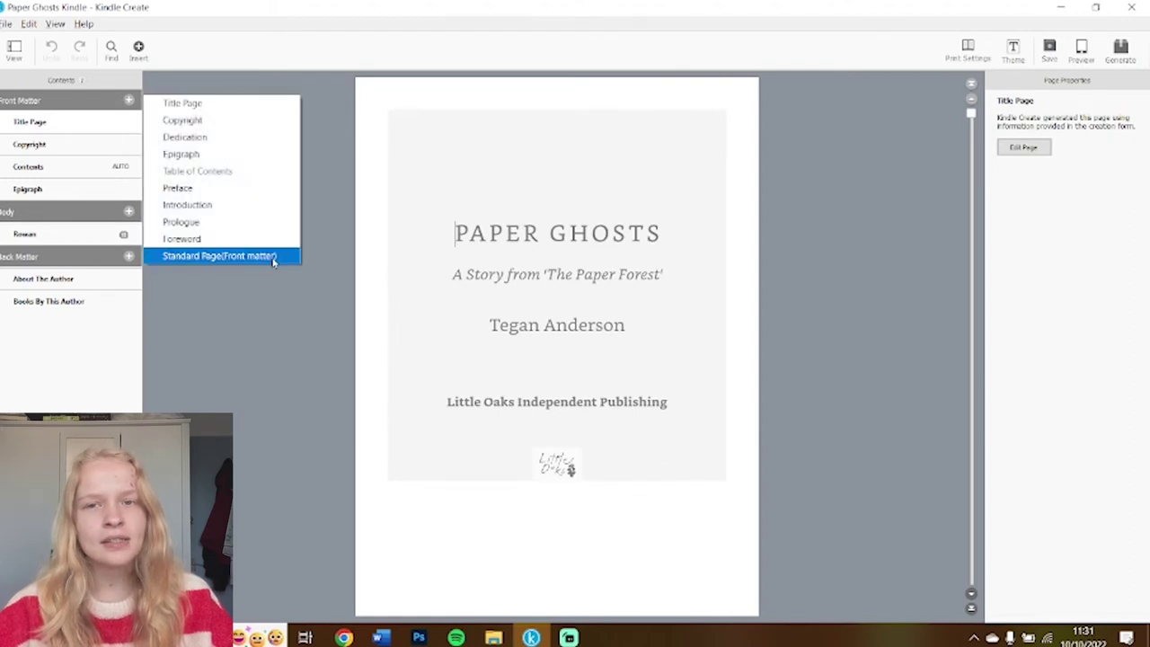
{"action": "left_click", "coordinate": [362, 273]}
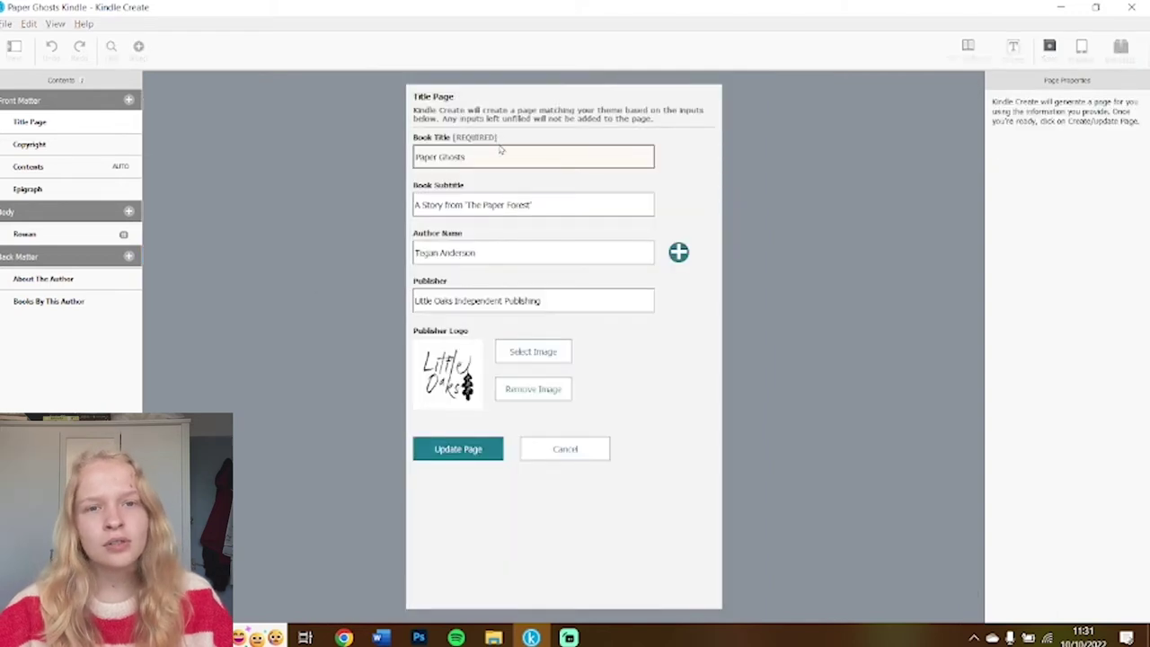
{"action": "left_click", "coordinate": [581, 449]}
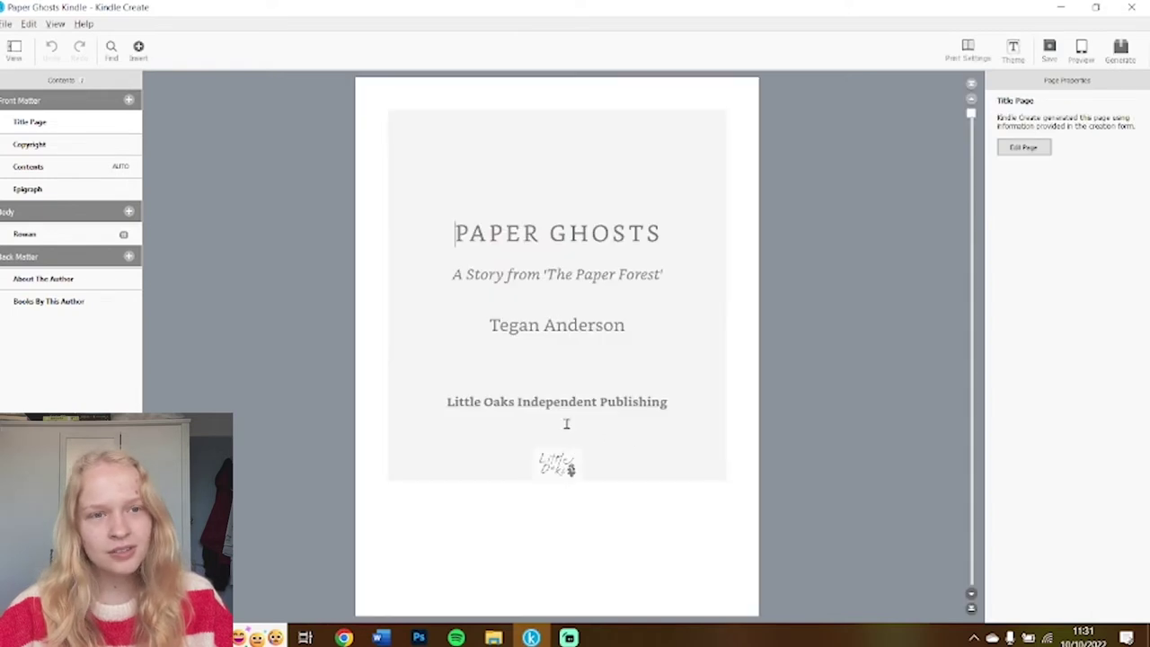
Examine the text of the copyright page, including its ASIN line
{"action": "left_click", "coordinate": [31, 144]}
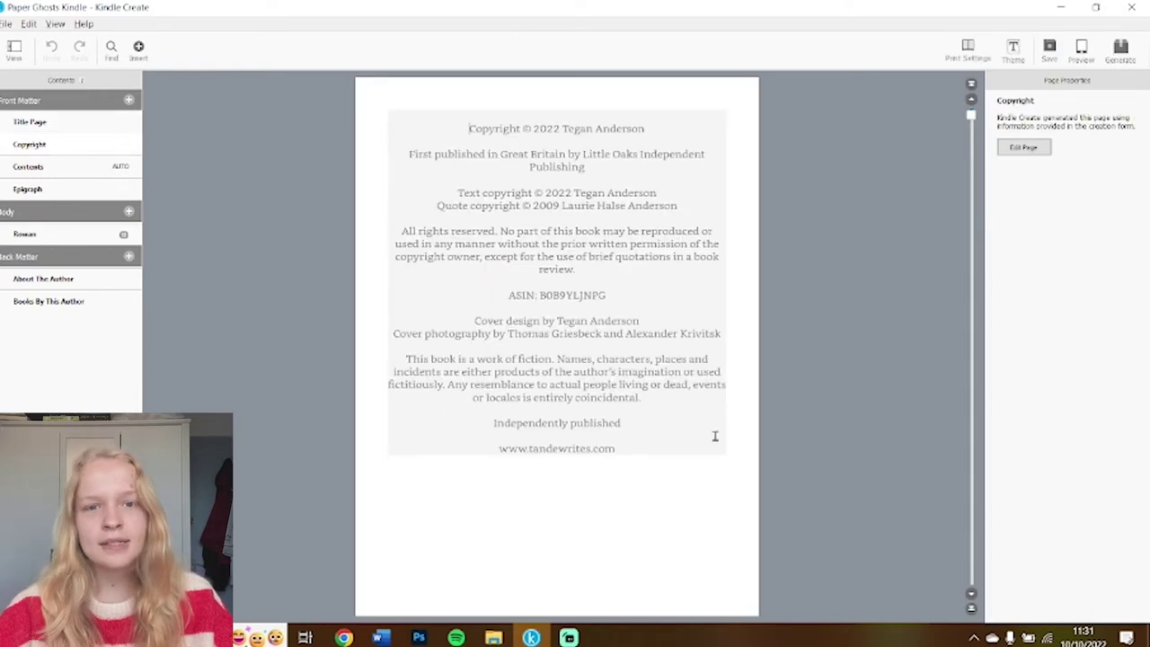
{"action": "left_click_drag", "start_coordinate": [639, 462], "coordinate": [407, 128]}
{"action": "left_click", "coordinate": [545, 264]}
{"action": "left_click", "coordinate": [641, 319]}
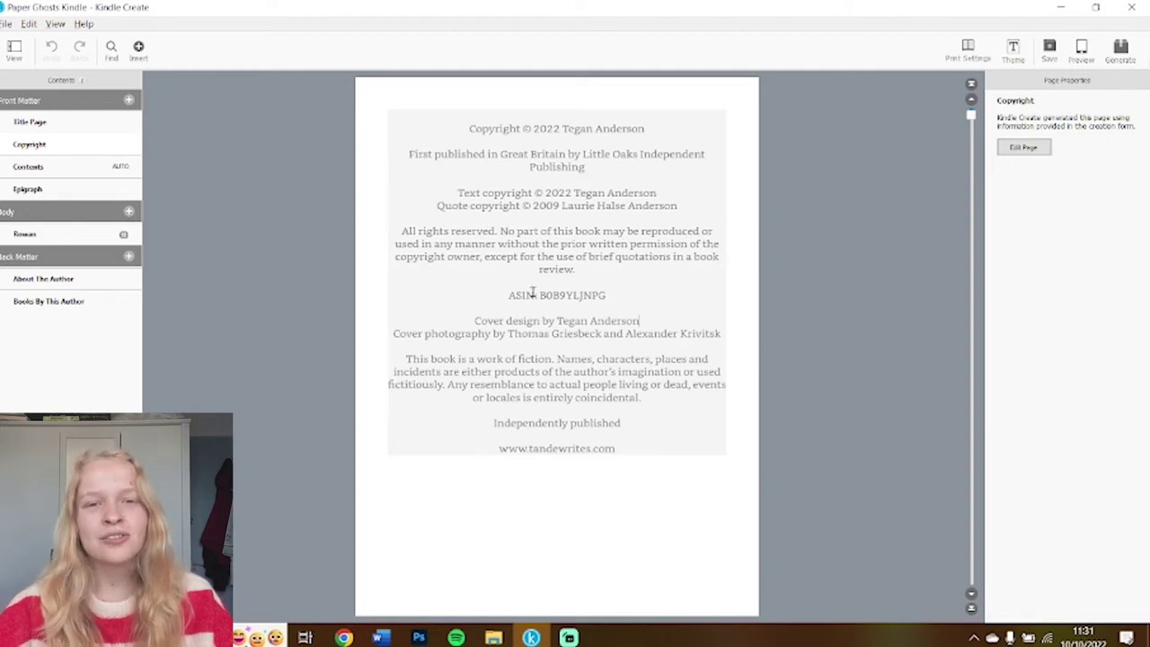
{"action": "left_click_drag", "start_coordinate": [505, 294], "coordinate": [602, 285]}
{"action": "left_click", "coordinate": [611, 290]}
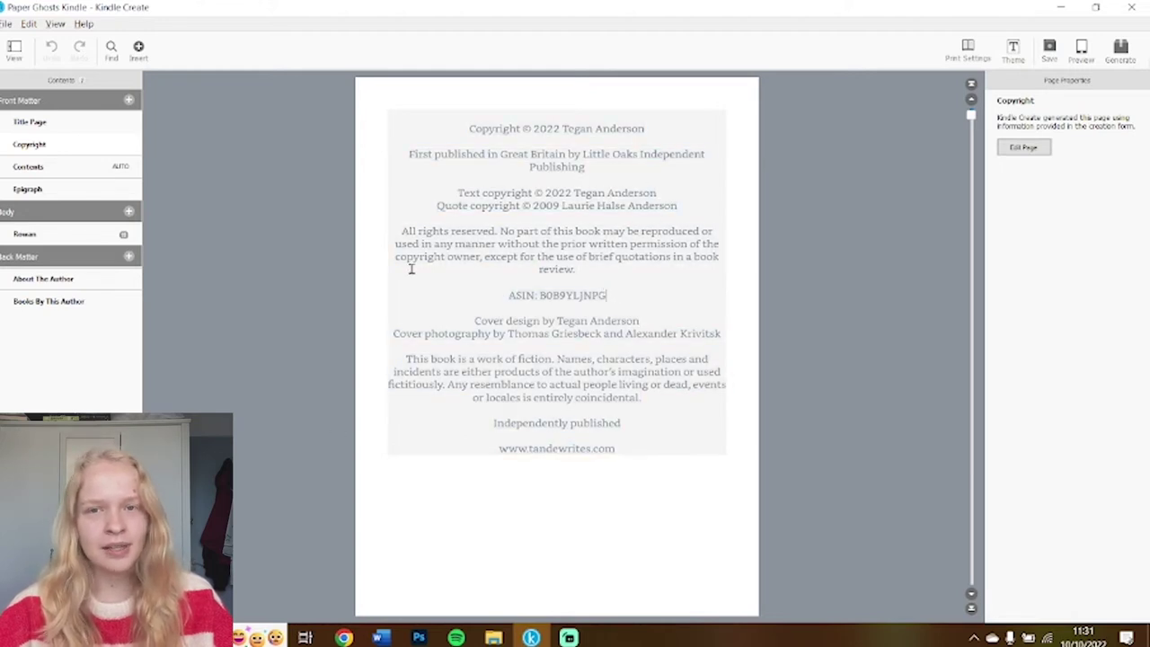
Review the contents and epigraph pages, and inspect the epigraph's quote and attribution form without updating the page
{"action": "left_click", "coordinate": [96, 168]}
{"action": "left_click", "coordinate": [52, 189]}
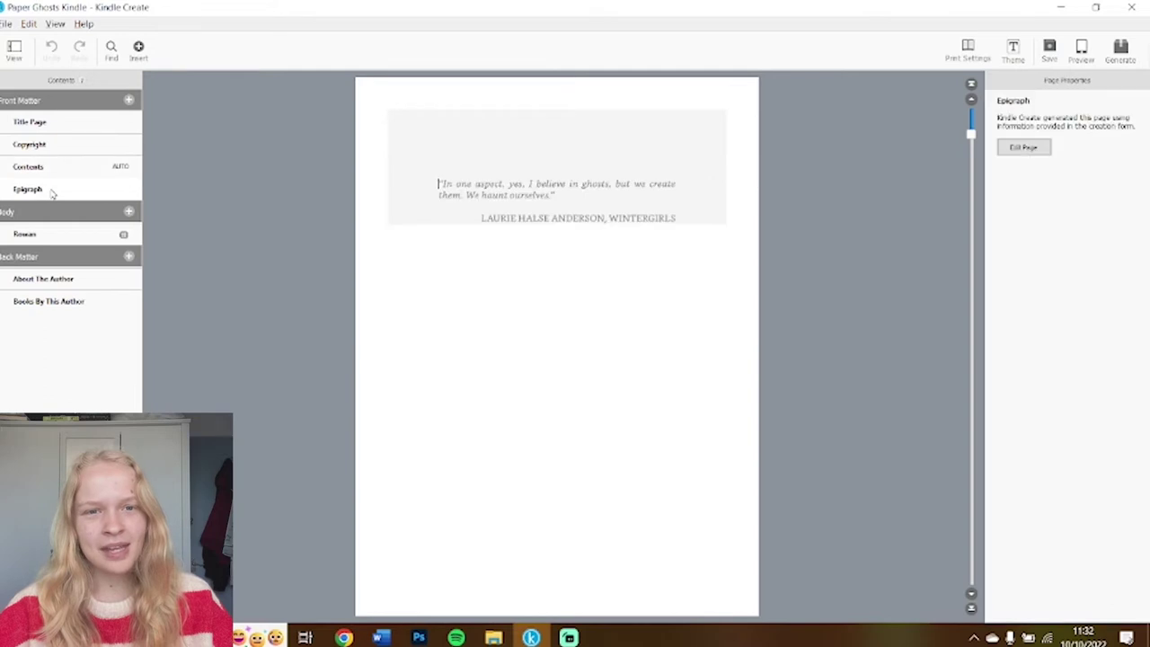
{"action": "left_click_drag", "start_coordinate": [399, 180], "coordinate": [924, 285]}
{"action": "left_click", "coordinate": [691, 272]}
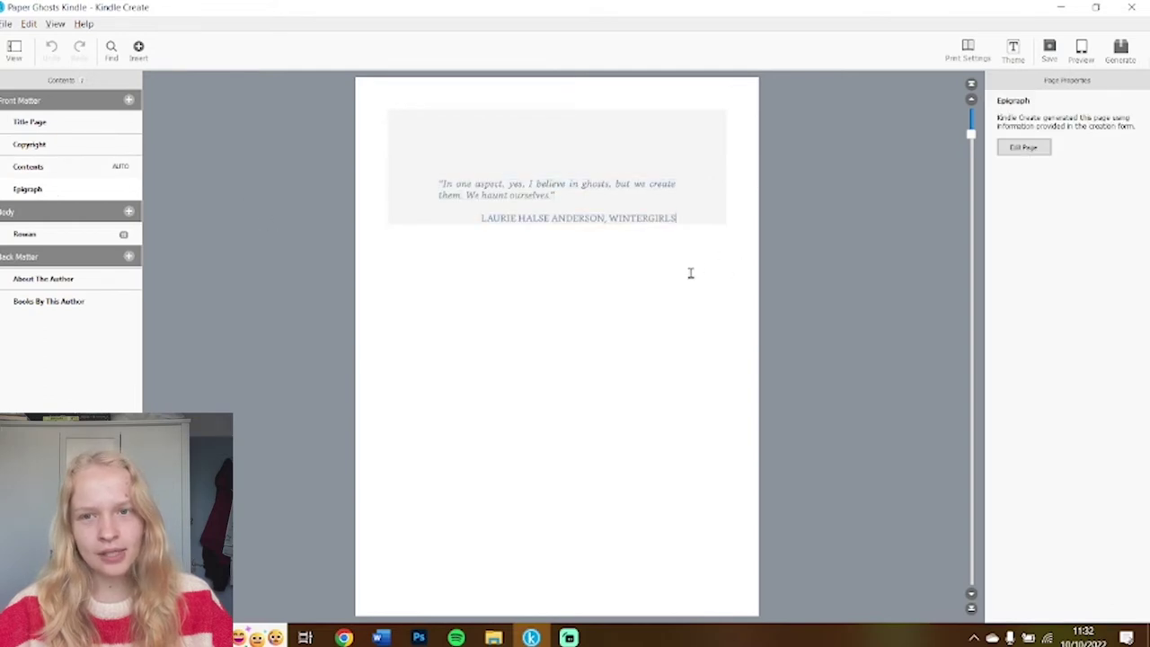
{"action": "left_click", "coordinate": [1024, 147]}
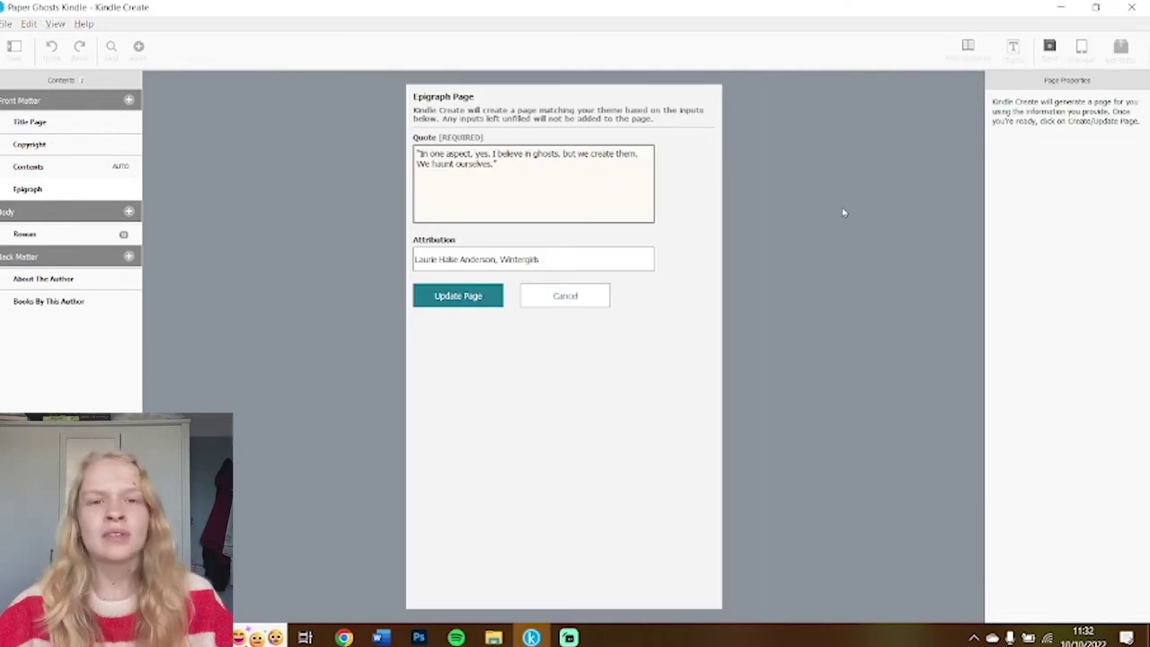
{"action": "triple_click", "coordinate": [544, 213]}
{"action": "left_click", "coordinate": [607, 206]}
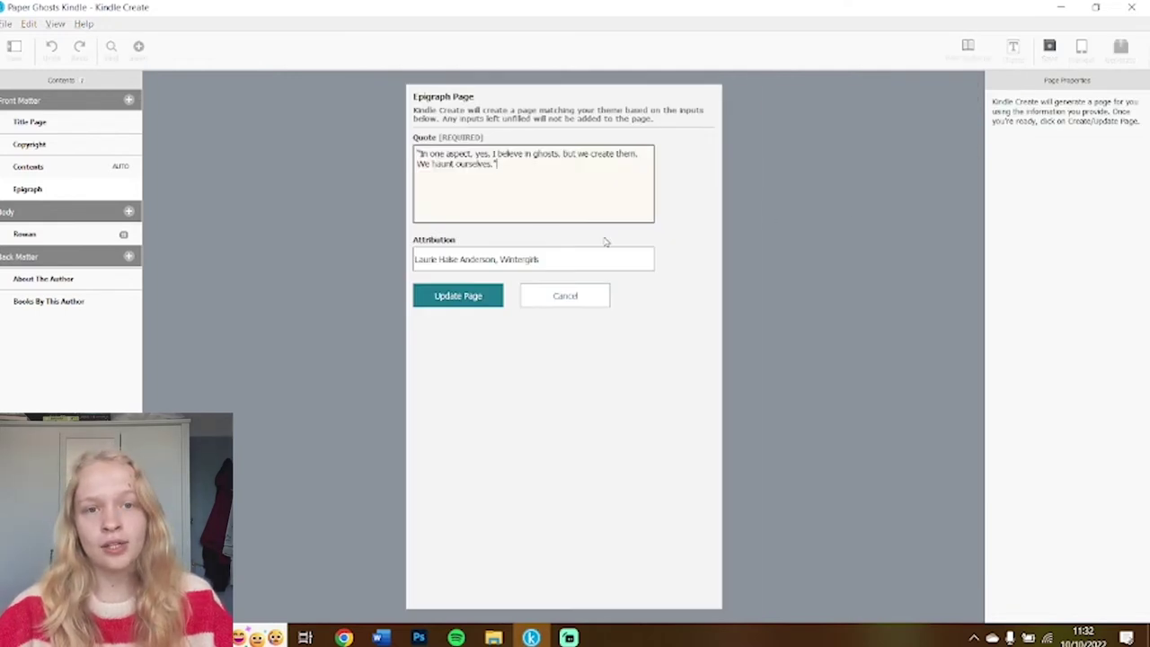
{"action": "left_click", "coordinate": [581, 302]}
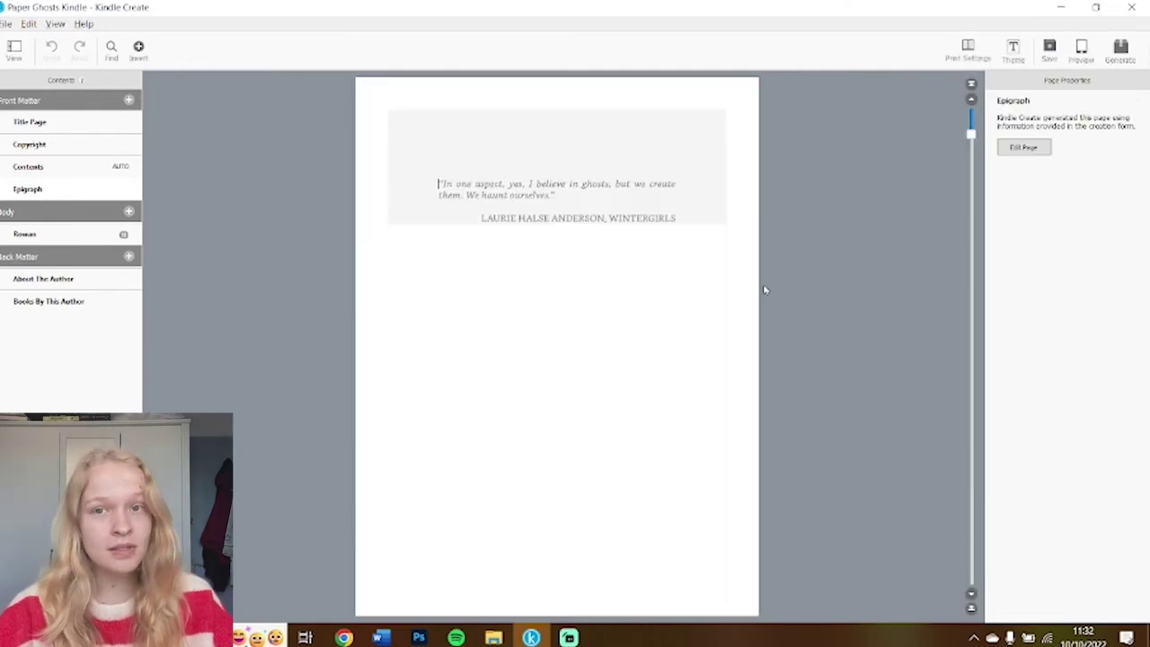
Try the Chapter Subtitle and Chapter First Paragraph elements on the Rowan heading, and restore its Chapter Title element
{"action": "scroll", "coordinate": [765, 288], "scroll_direction": "down", "scroll_amount": 3}
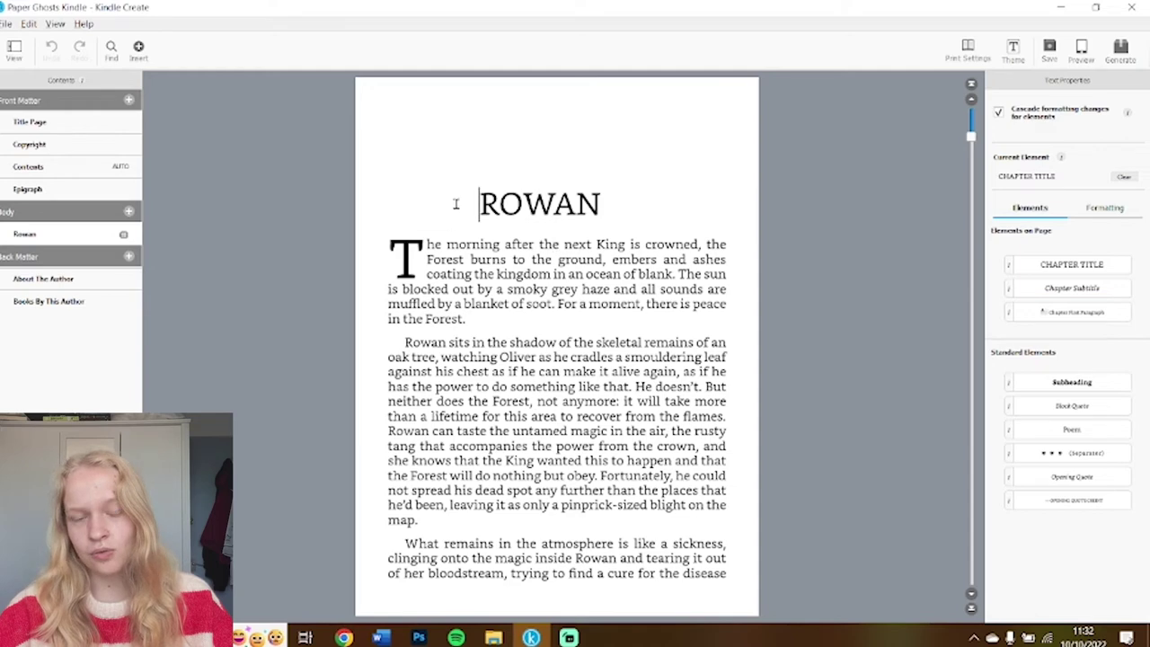
{"action": "left_click_drag", "start_coordinate": [456, 204], "coordinate": [686, 188]}
{"action": "left_click", "coordinate": [586, 199]}
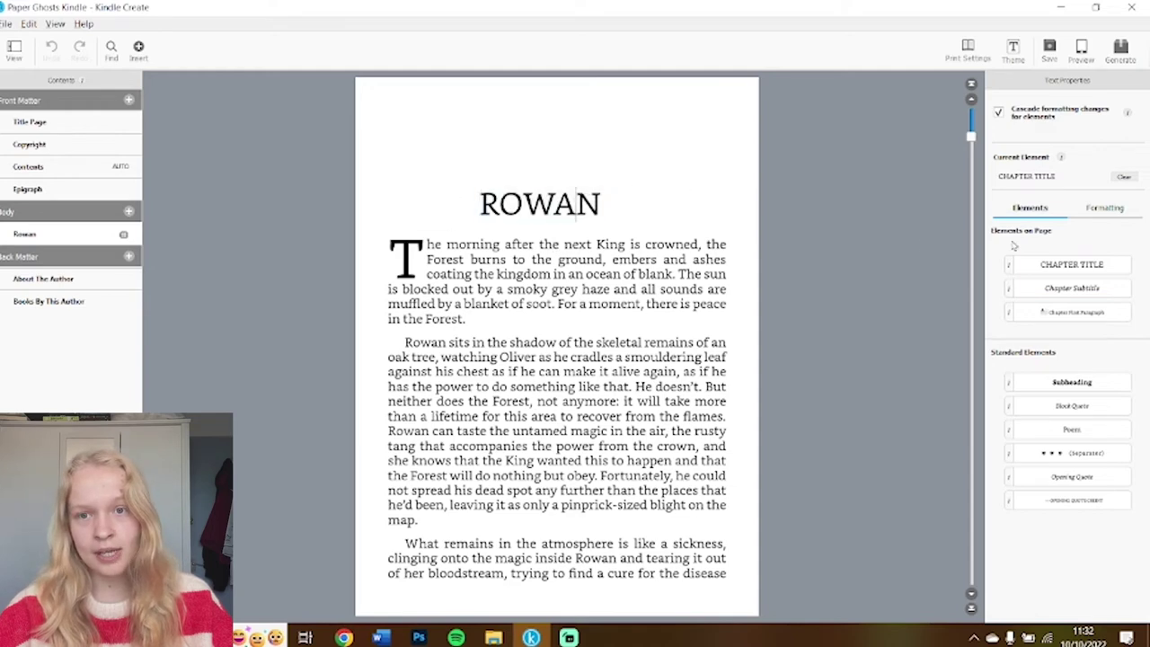
{"action": "left_click", "coordinate": [1074, 288]}
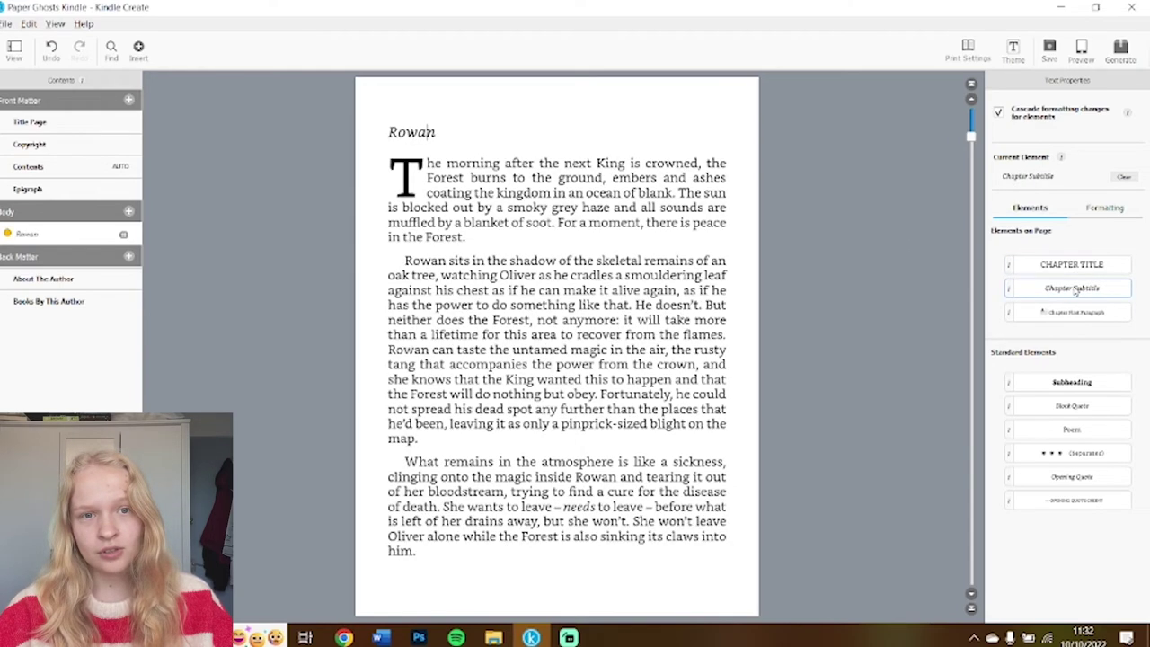
{"action": "left_click", "coordinate": [1073, 312]}
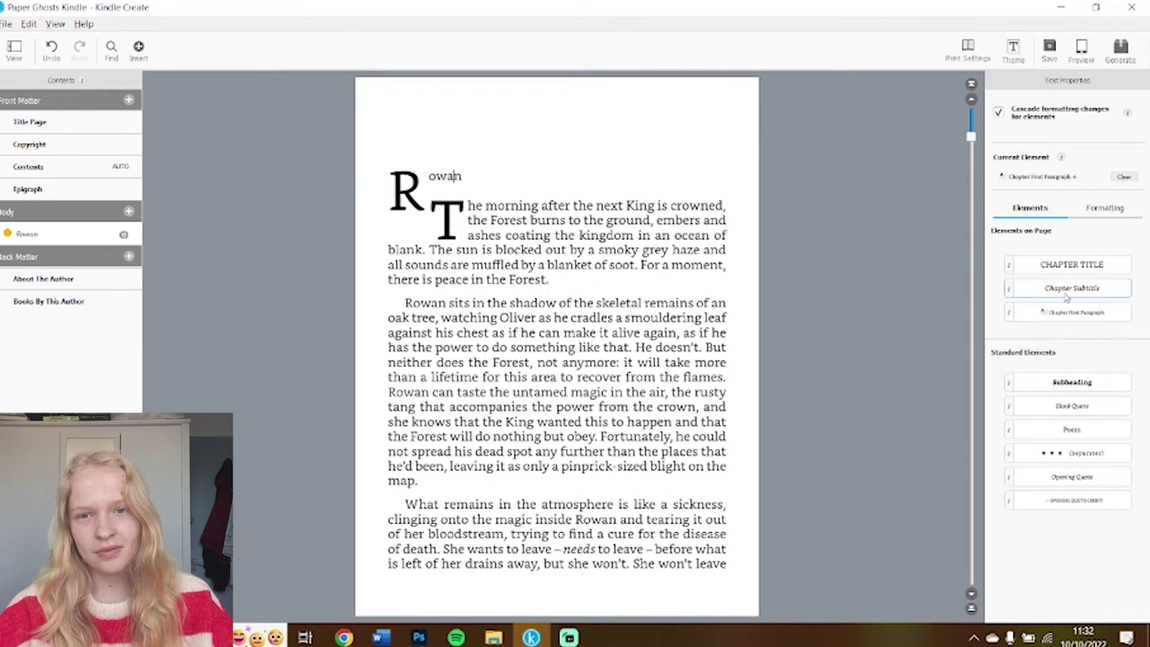
{"action": "left_click", "coordinate": [1069, 264]}
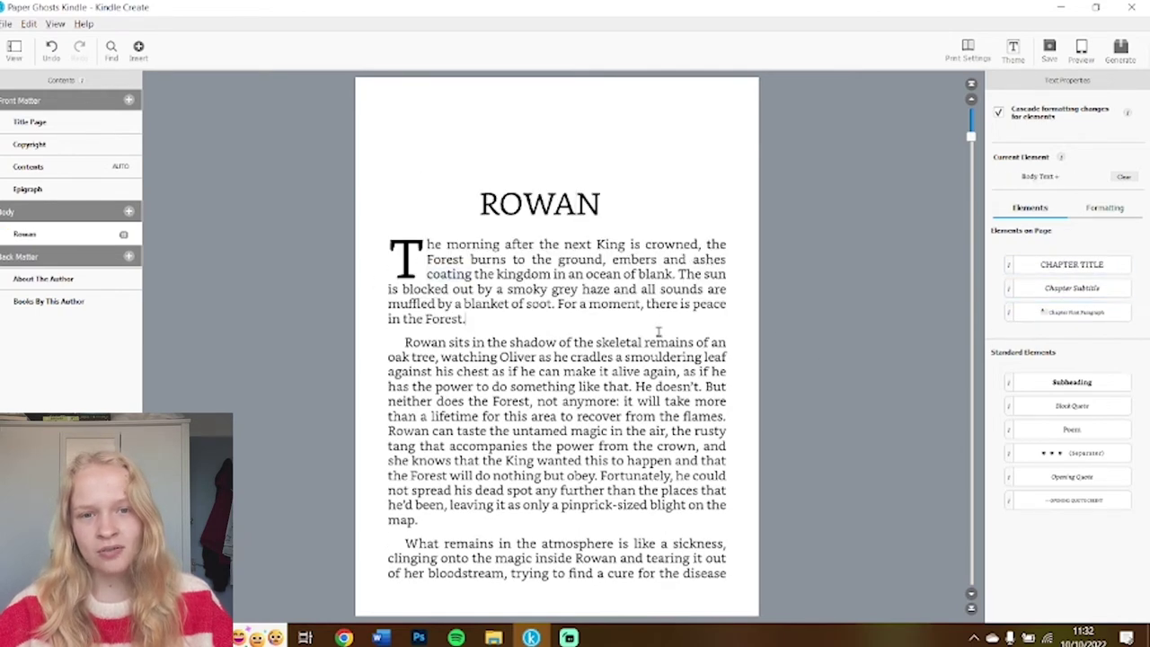
Inspect which element is applied to the first scene break in the Rowan chapter
{"action": "scroll", "coordinate": [735, 370], "scroll_direction": "down", "scroll_amount": 10}
{"action": "scroll", "coordinate": [735, 371], "scroll_direction": "down", "scroll_amount": 5}
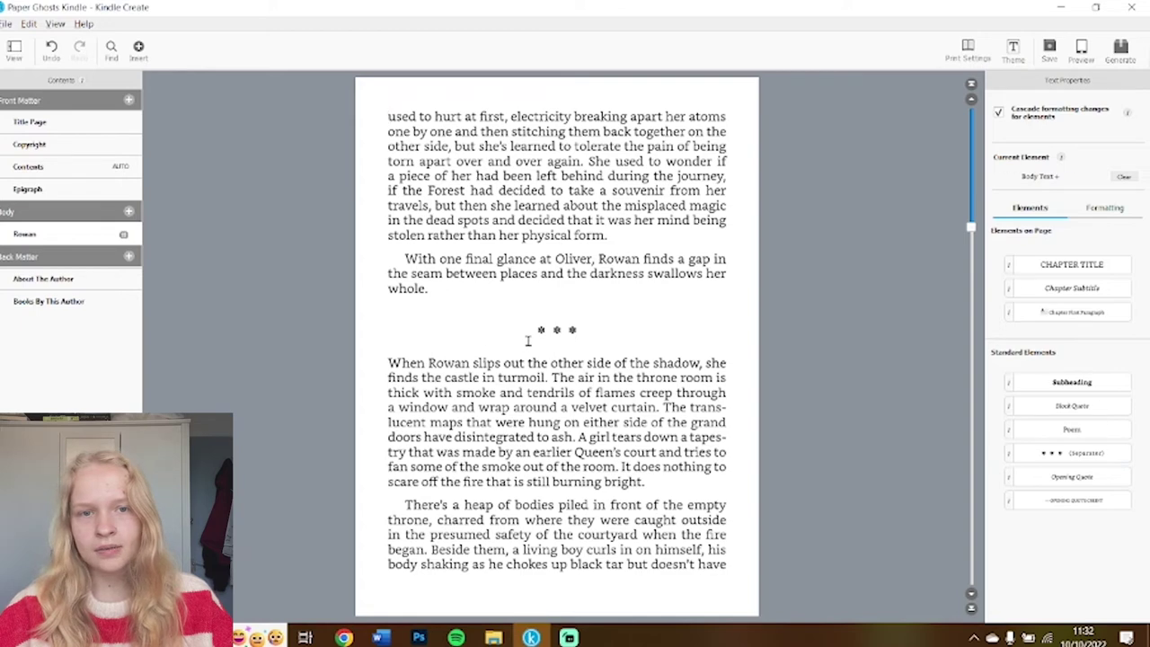
{"action": "left_click", "coordinate": [610, 337]}
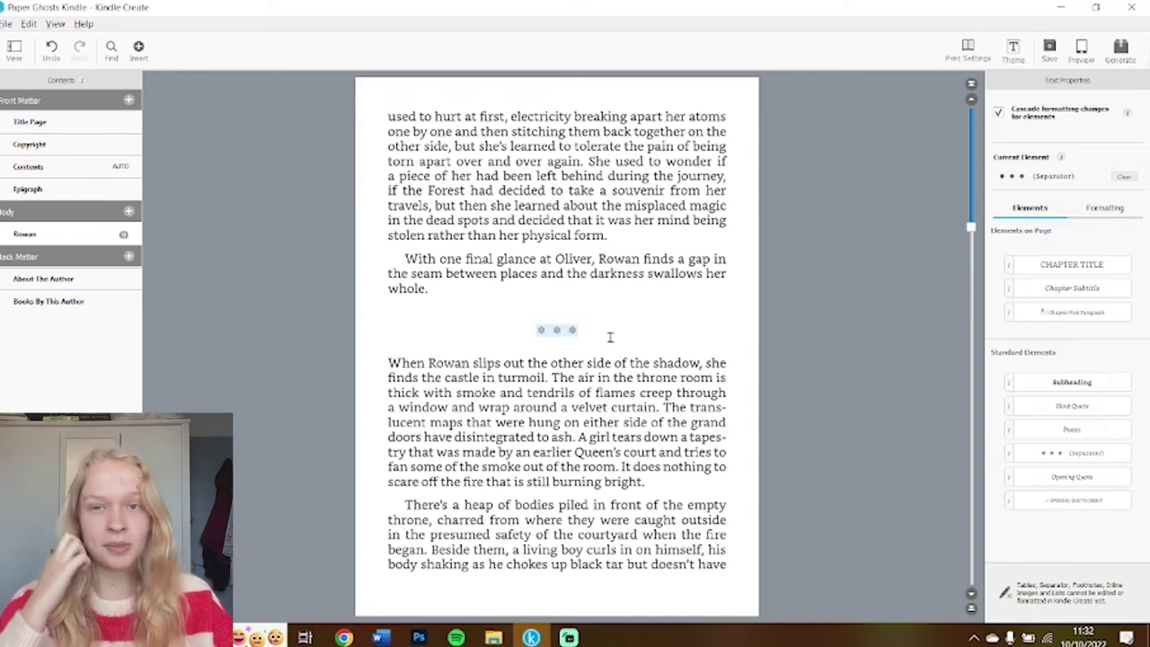
{"action": "left_click", "coordinate": [609, 337]}
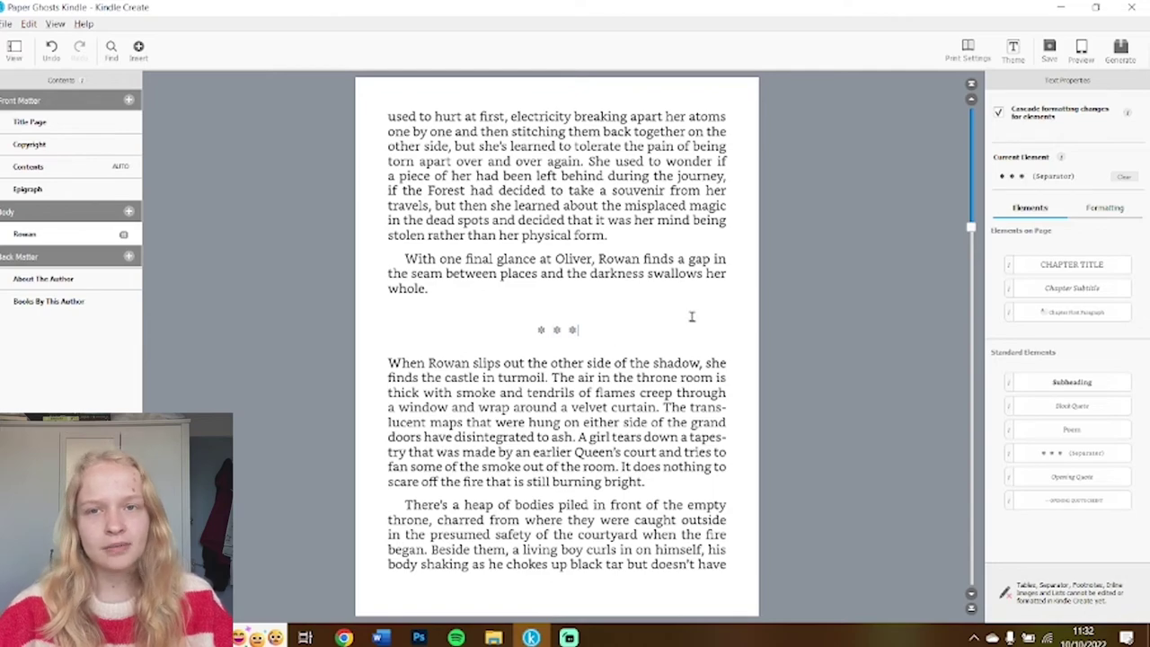
Page through the rest of the Rowan chapter, examining its scene separators and body text layout
{"action": "key", "text": "Page_Down"}
{"action": "key", "text": "Page_Down"}
{"action": "key", "text": "Page_Down"}
{"action": "key", "text": "Page_Down"}
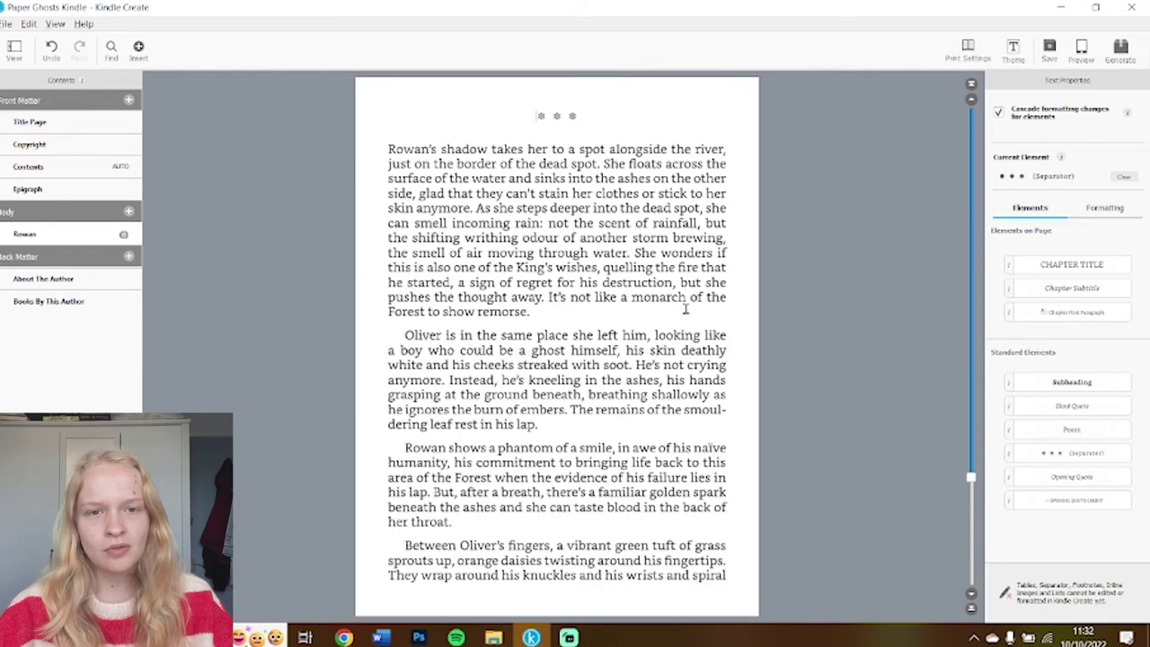
{"action": "key", "text": "Page_Down"}
{"action": "key", "text": "Page_Down"}
{"action": "key", "text": "Page_Up"}
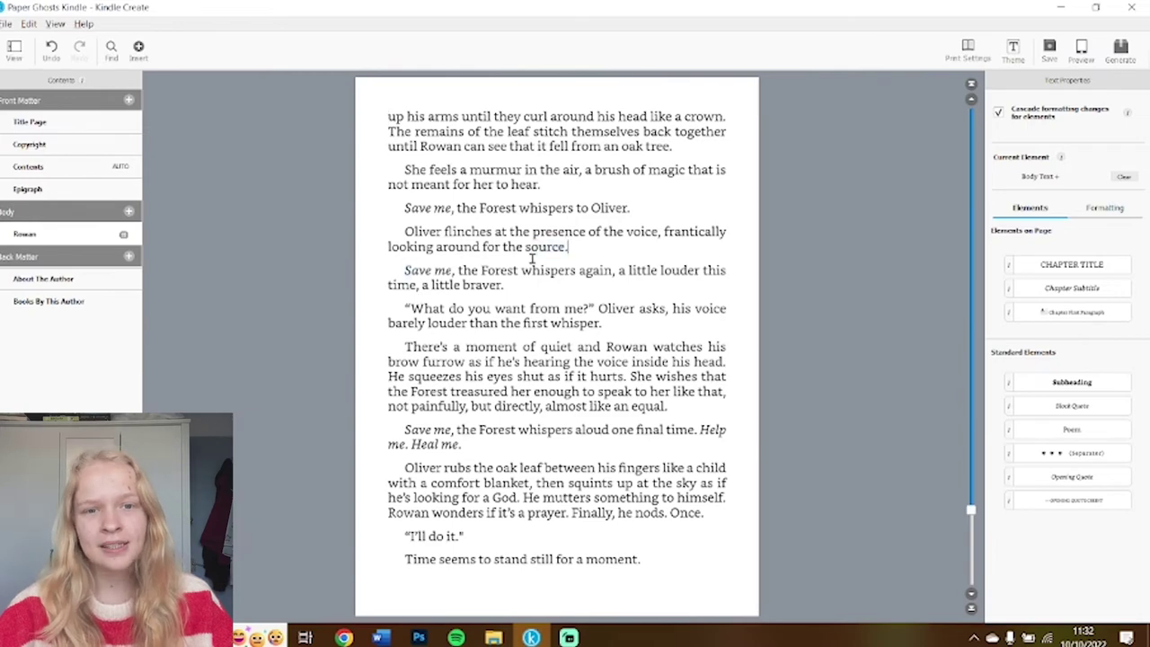
{"action": "key", "text": "Page_Up"}
{"action": "key", "text": "Page_Up"}
{"action": "key", "text": "Page_Up"}
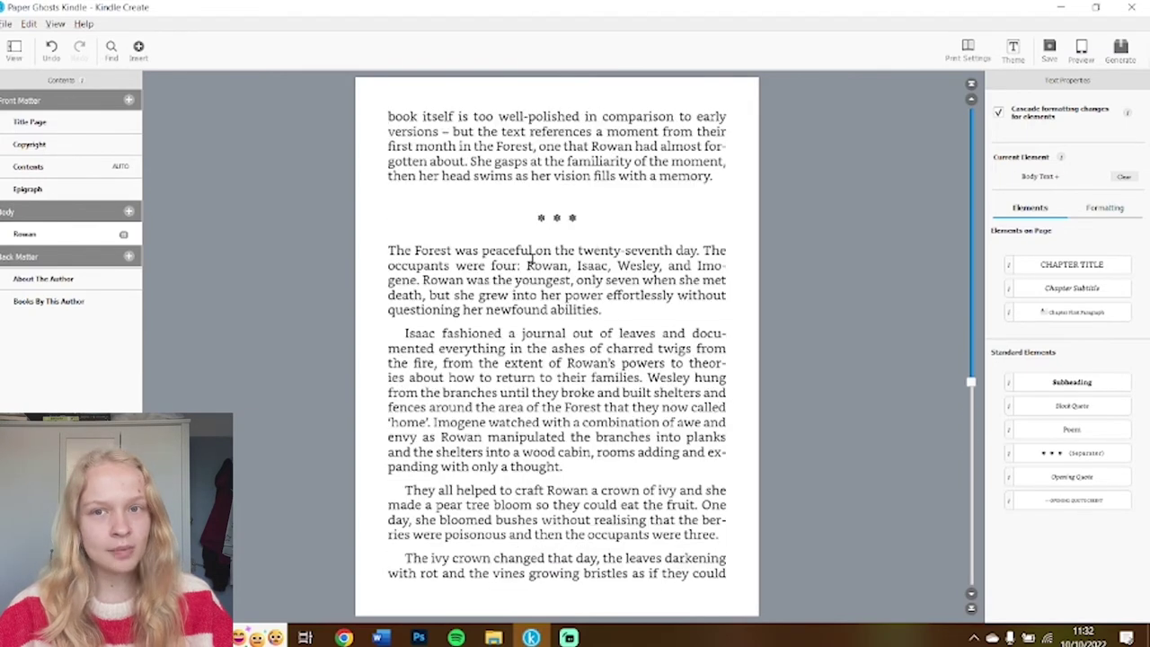
{"action": "key", "text": "Page_Down"}
{"action": "key", "text": "Page_Down"}
{"action": "key", "text": "Page_Down"}
{"action": "key", "text": "Page_Down"}
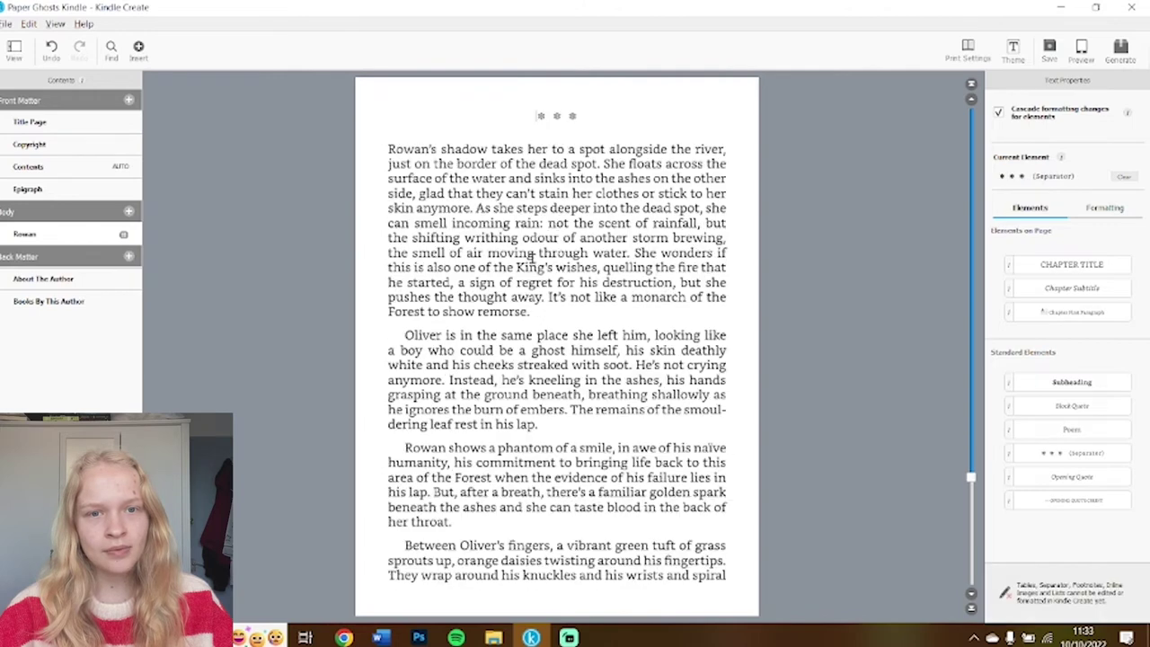
Review the About The Author page and its editing form, and leave the form without updating the page
{"action": "key", "text": "Page_Down"}
{"action": "key", "text": "Page_Down"}
{"action": "key", "text": "Page_Up"}
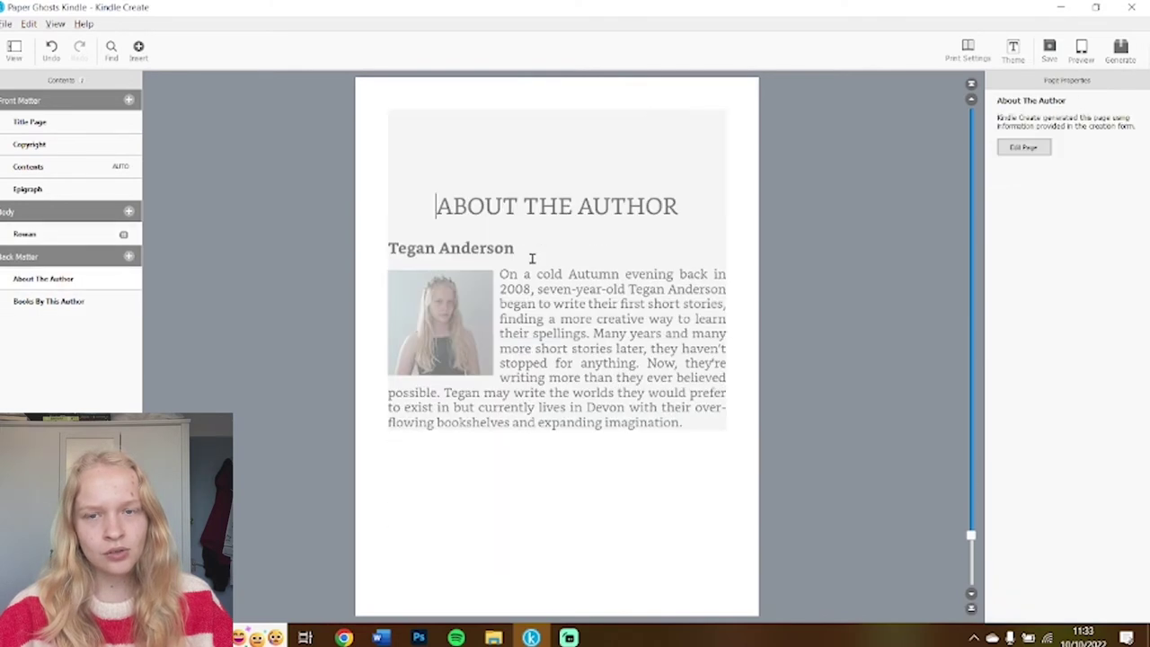
{"action": "left_click", "coordinate": [1025, 149]}
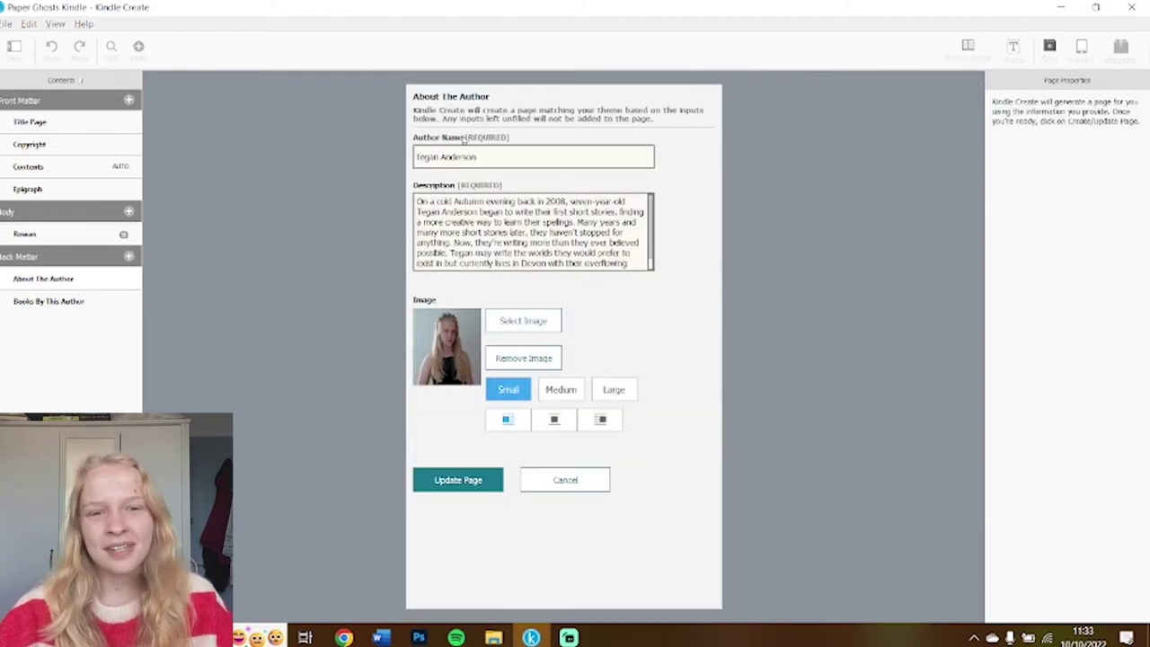
{"action": "left_click", "coordinate": [575, 478]}
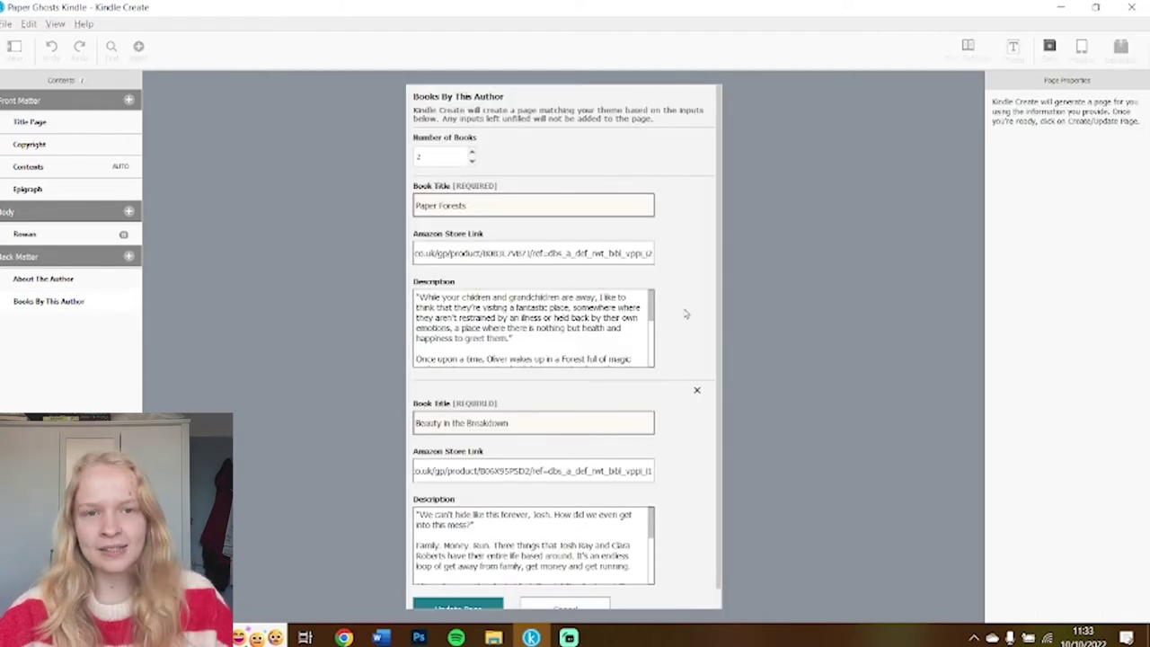
Review the book titles, store links and descriptions in the Books By This Author form, and cancel without updating
{"action": "scroll", "coordinate": [683, 313], "scroll_direction": "down", "scroll_amount": 1}
{"action": "scroll", "coordinate": [629, 270], "scroll_direction": "up", "scroll_amount": 1}
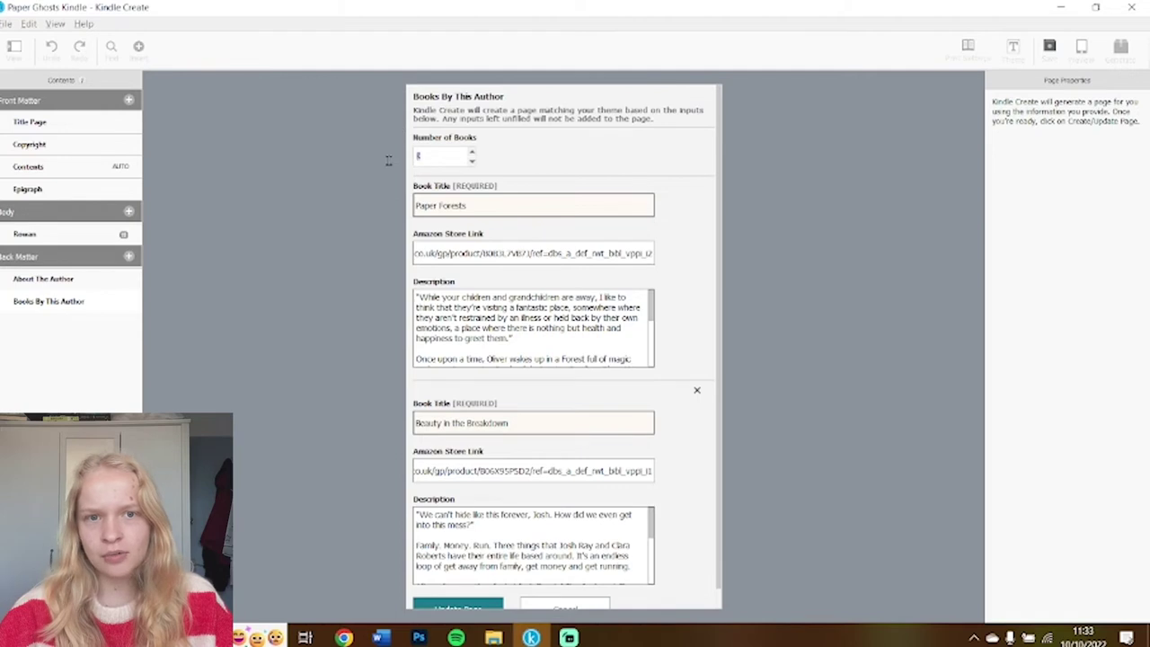
{"action": "left_click_drag", "start_coordinate": [477, 312], "coordinate": [525, 344]}
{"action": "left_click", "coordinate": [512, 256]}
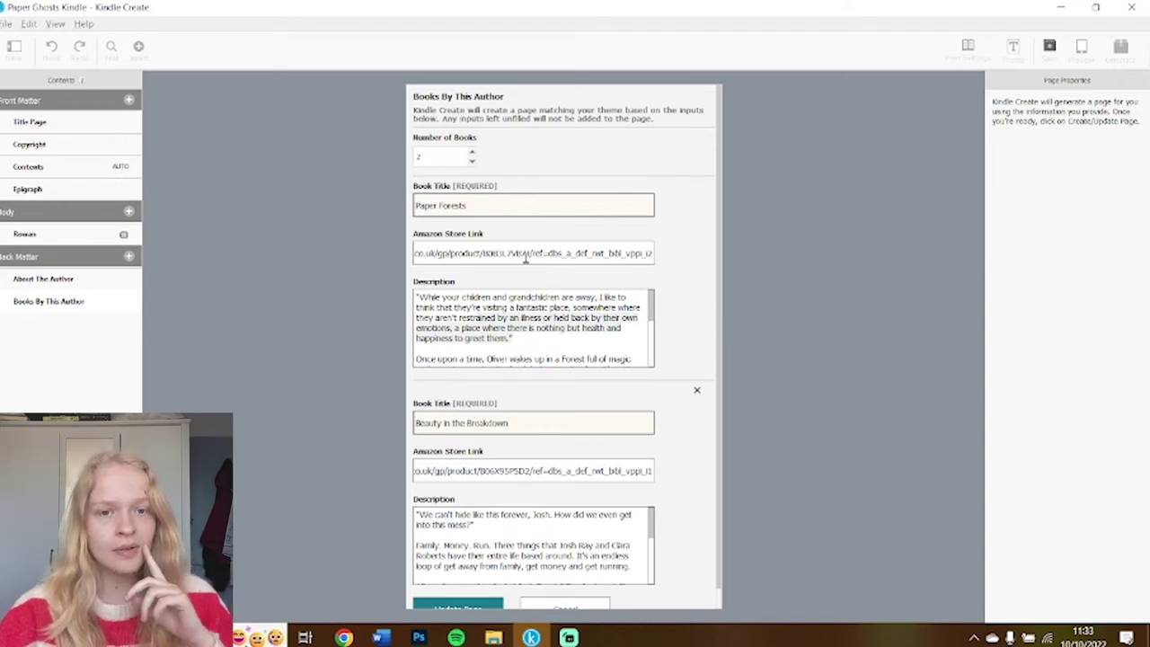
{"action": "left_click", "coordinate": [589, 608]}
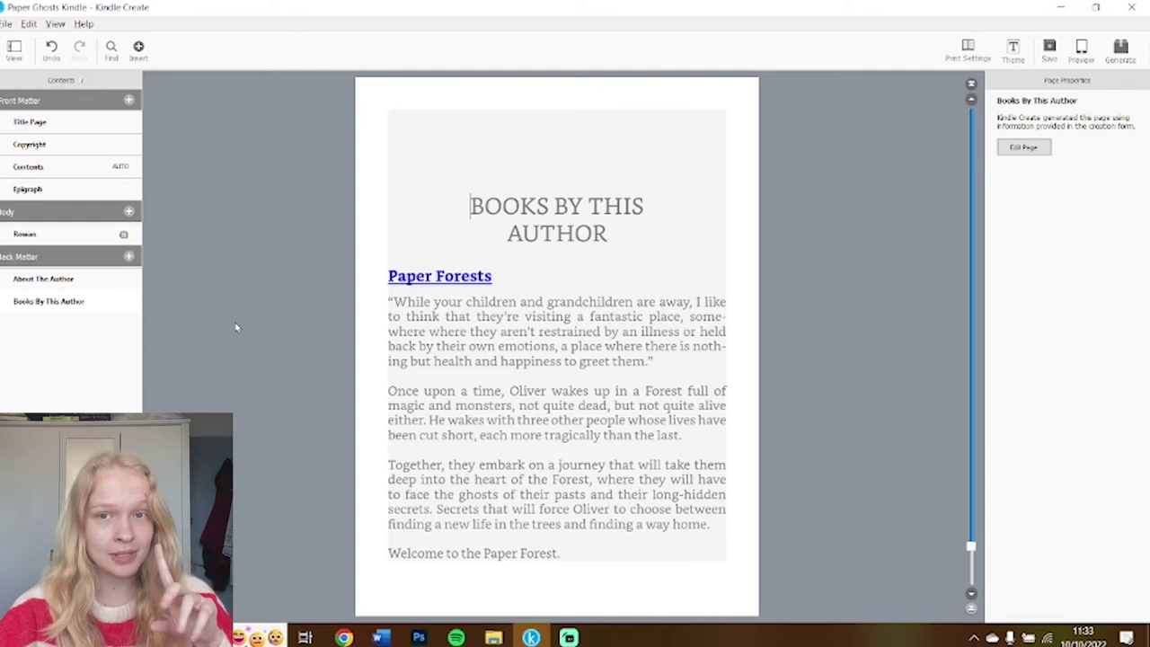
Review the front matter pages from the title page to the epigraph, and return to the title page
{"action": "key", "text": "ctrl+Home"}
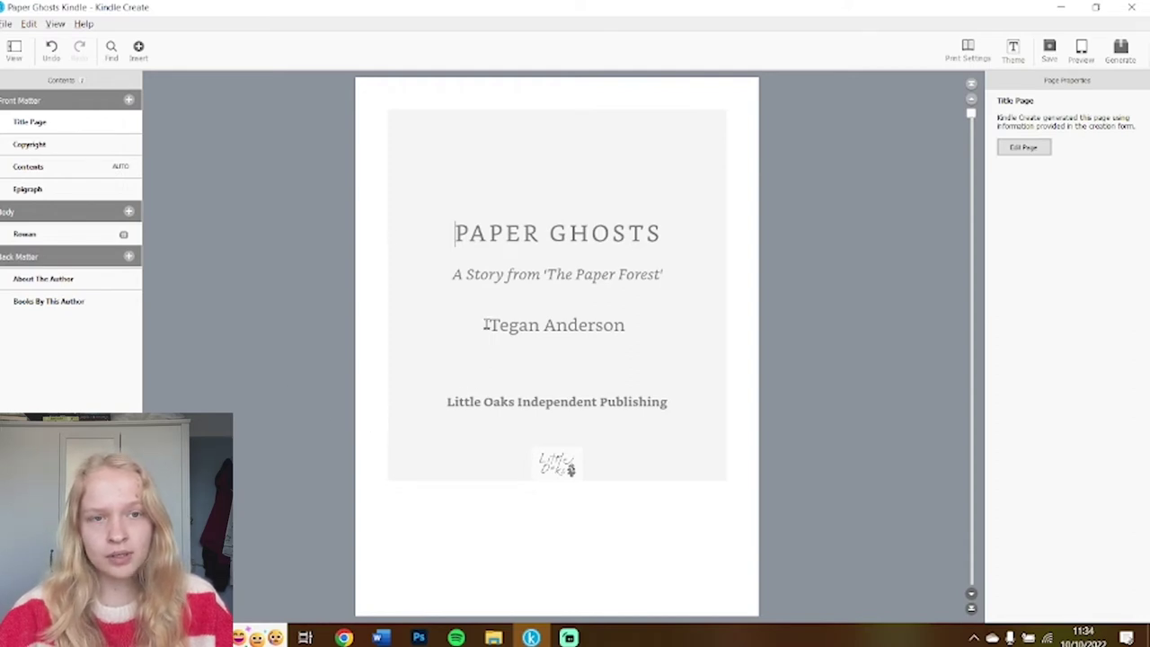
{"action": "left_click", "coordinate": [86, 156]}
{"action": "left_click", "coordinate": [88, 170]}
{"action": "left_click", "coordinate": [82, 187]}
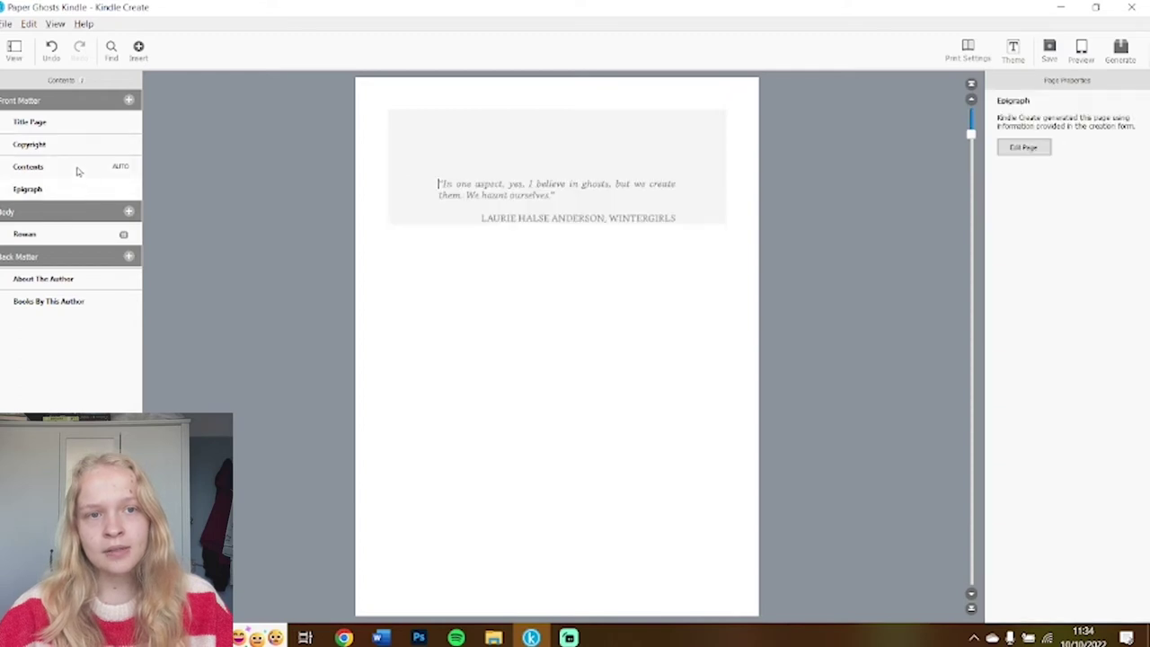
{"action": "left_click", "coordinate": [80, 128]}
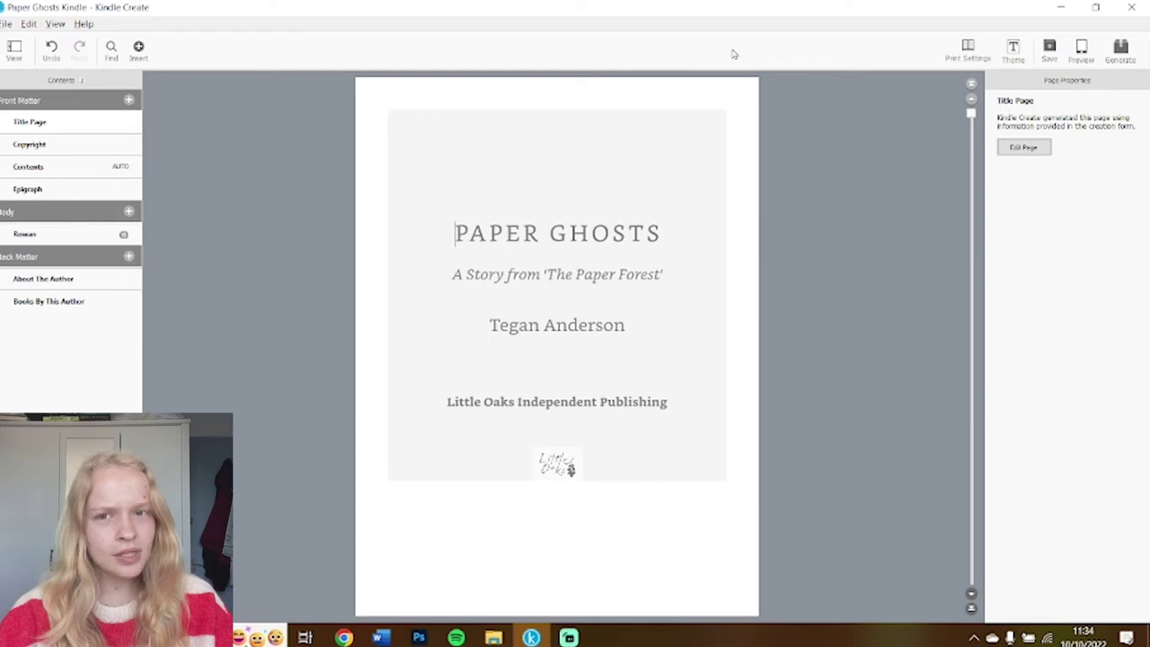
Preview the Modern, Classic, Cosmos and Amour book themes, and leave the theme selection without applying one
{"action": "left_click", "coordinate": [1013, 50]}
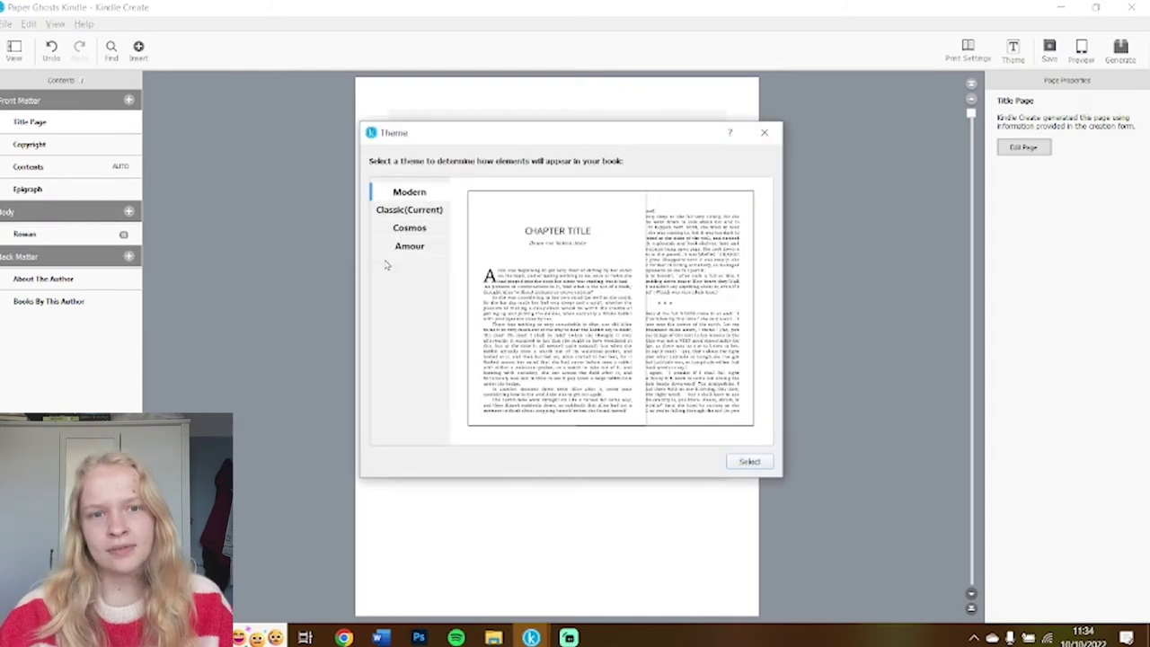
{"action": "left_click", "coordinate": [419, 230]}
{"action": "left_click", "coordinate": [421, 248]}
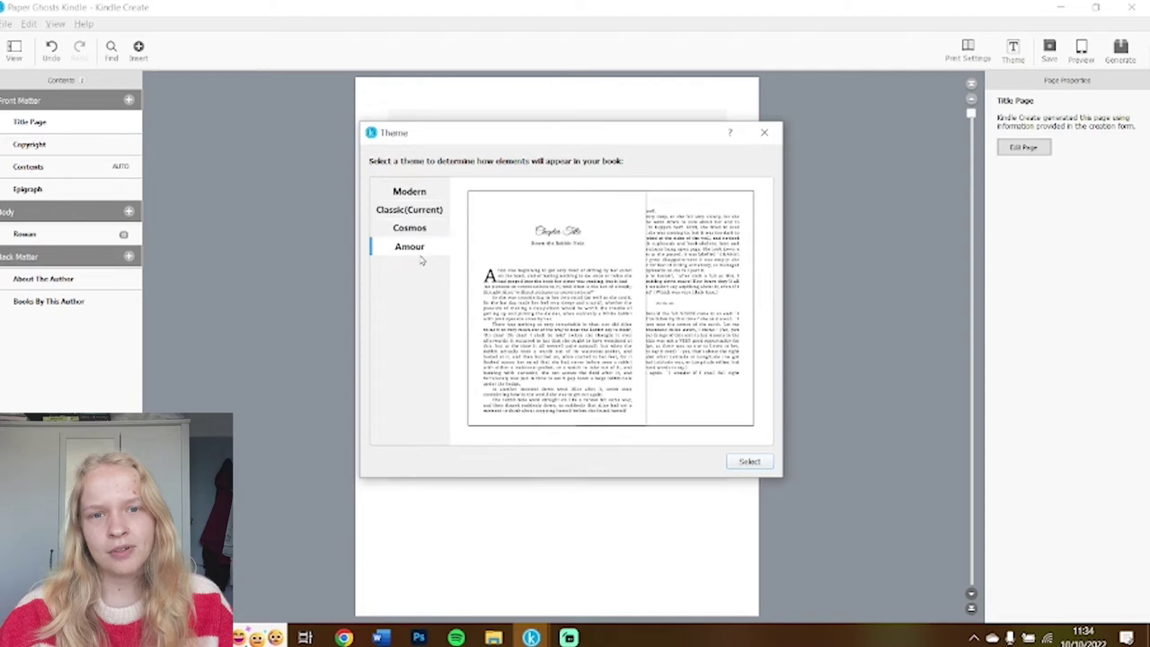
{"action": "left_click", "coordinate": [421, 232]}
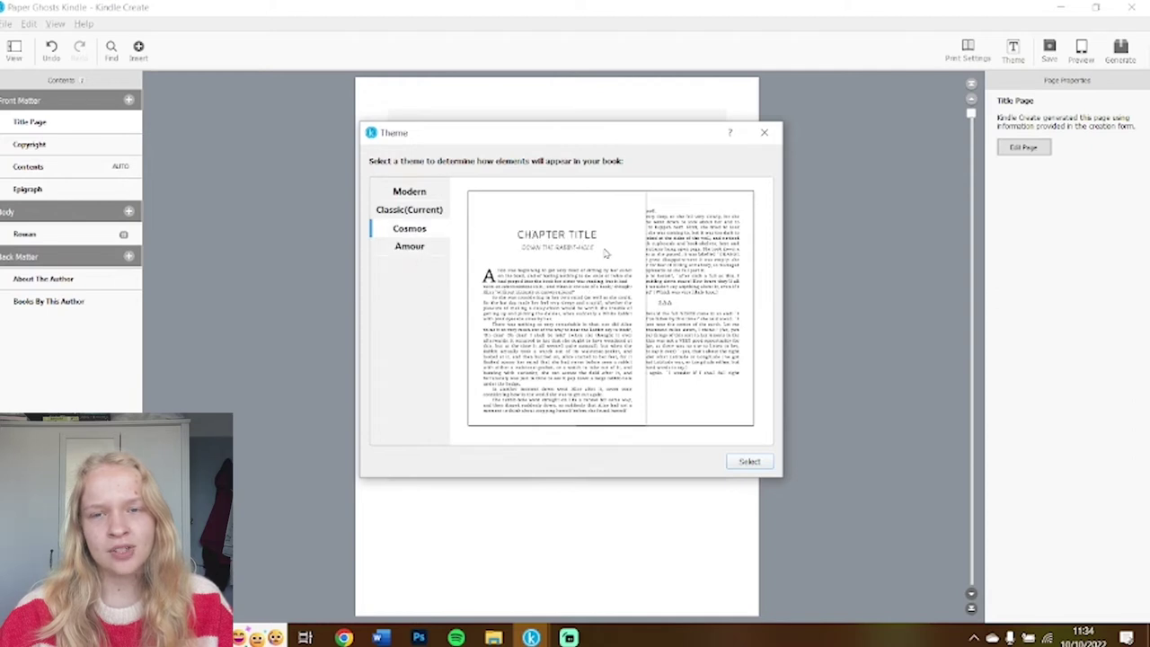
{"action": "left_click", "coordinate": [409, 209]}
{"action": "left_click", "coordinate": [409, 192]}
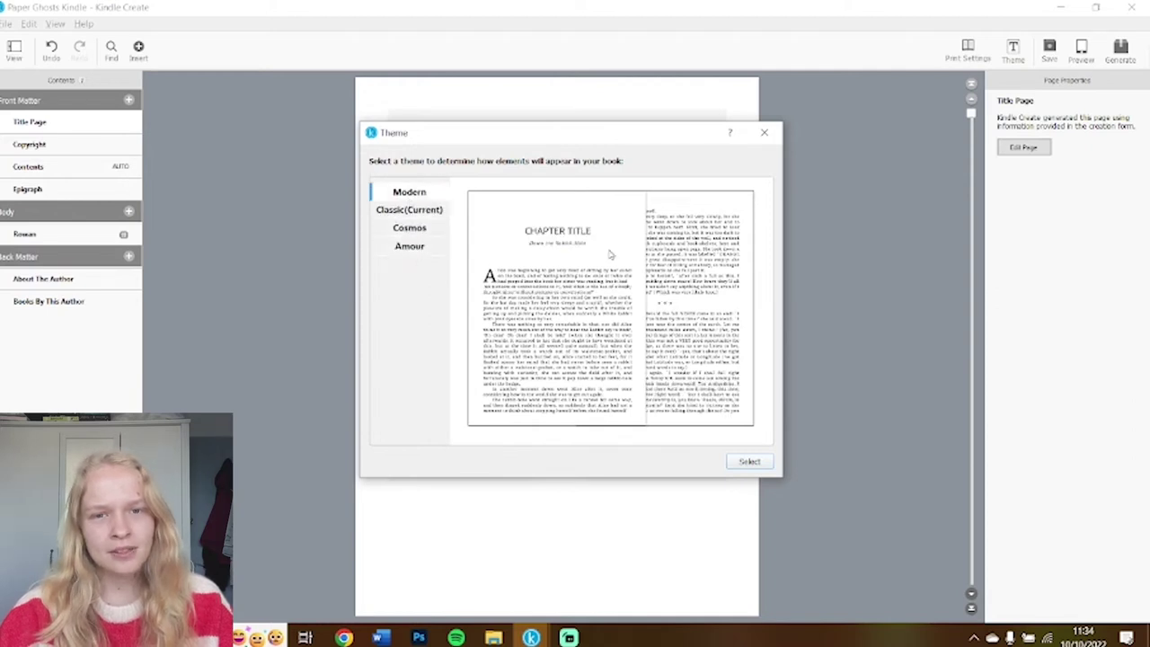
{"action": "left_click_drag", "start_coordinate": [653, 144], "coordinate": [308, 237]}
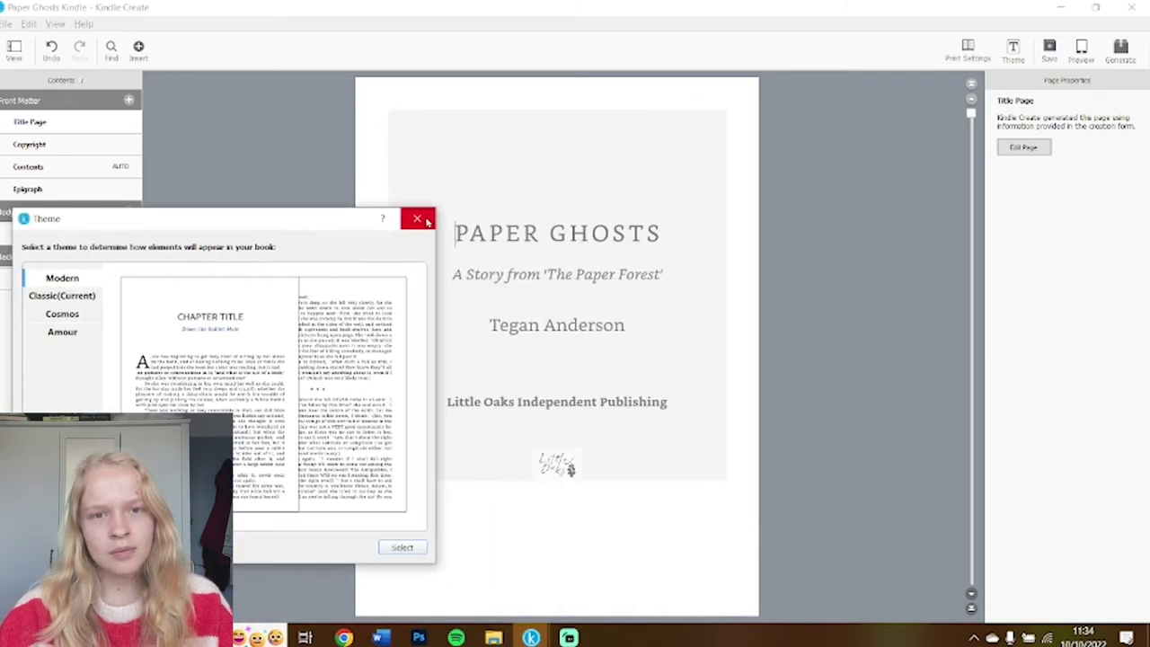
{"action": "left_click", "coordinate": [419, 220]}
Look over the title, copyright, epigraph and contents pages once more
{"action": "left_click", "coordinate": [521, 233]}
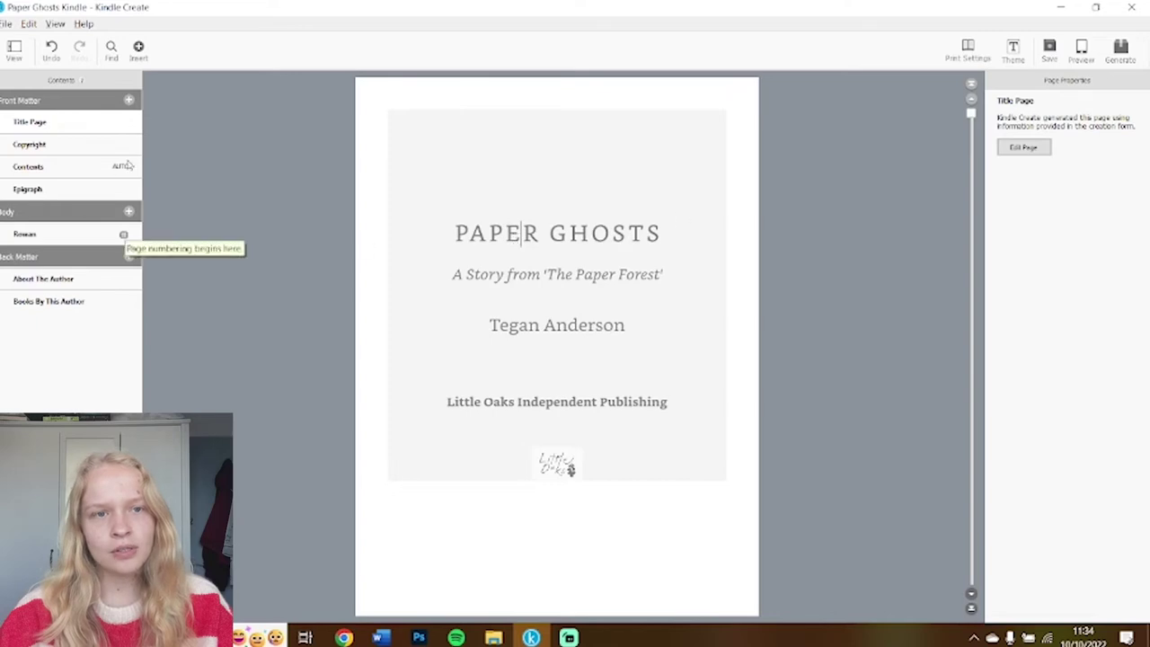
{"action": "left_click", "coordinate": [50, 147]}
{"action": "left_click", "coordinate": [63, 186]}
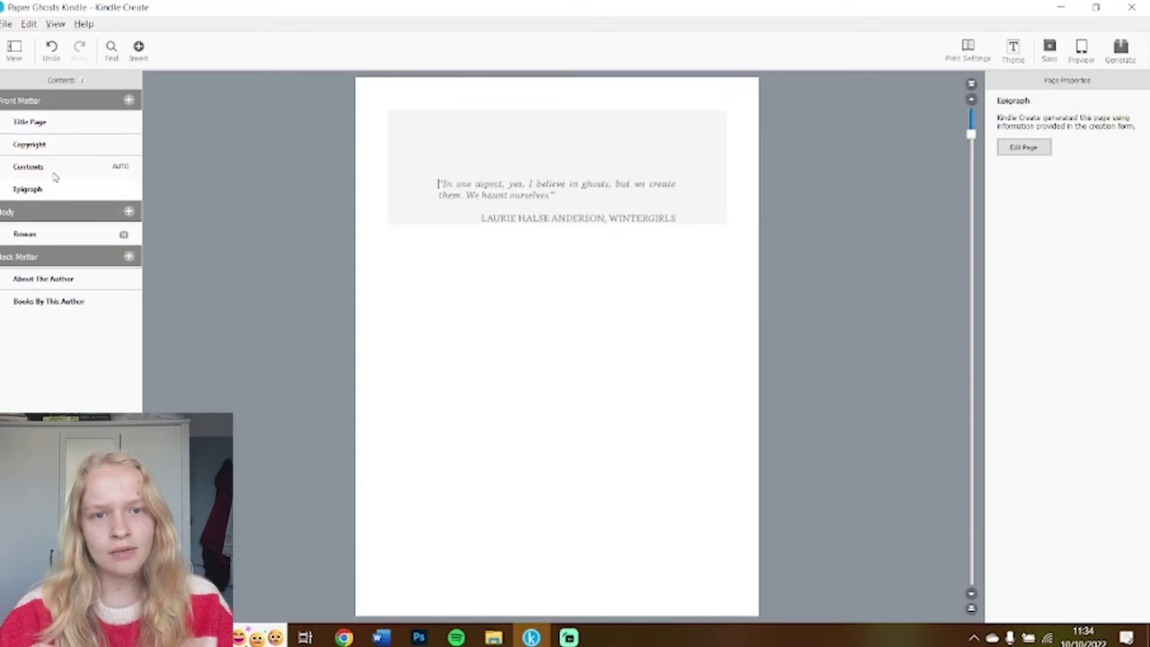
{"action": "left_click", "coordinate": [56, 172]}
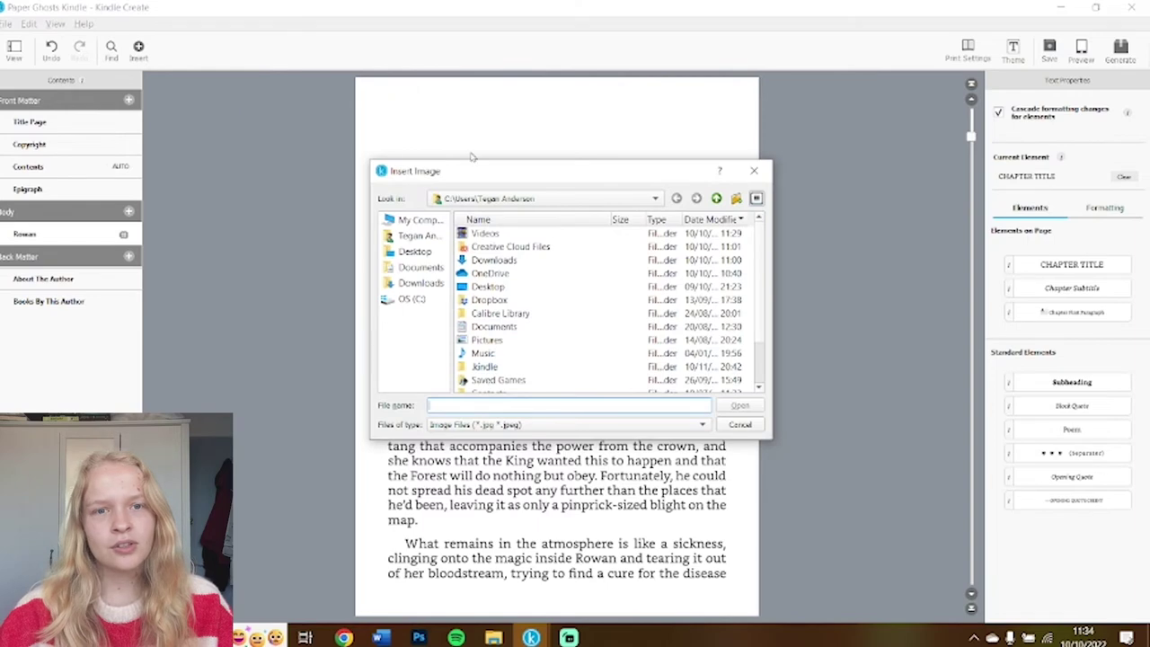
View the image file chooser for the Rowan chapter opening, and close it without inserting an image
{"action": "left_click_drag", "start_coordinate": [470, 173], "coordinate": [136, 175]}
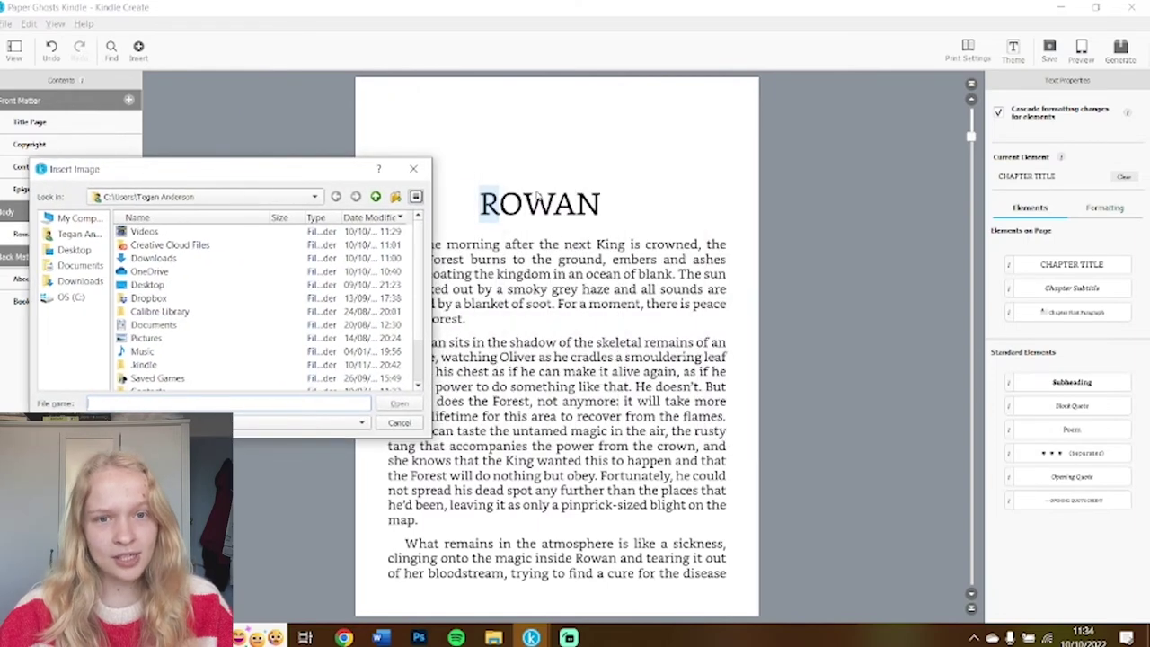
{"action": "left_click", "coordinate": [412, 170]}
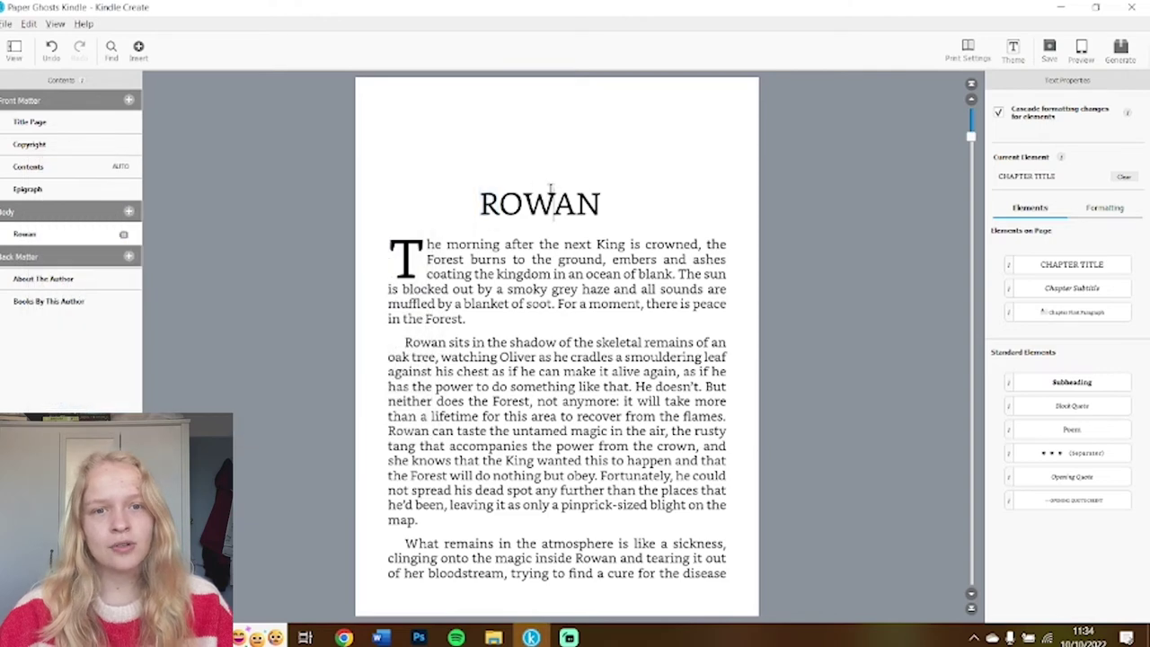
{"action": "key", "text": "Page_Down"}
Switch to Draft2Digital in Chrome and review the Paper Ghosts ebook preview in Nevermore style and its details page
{"action": "scroll", "coordinate": [563, 258], "scroll_direction": "down", "scroll_amount": 10}
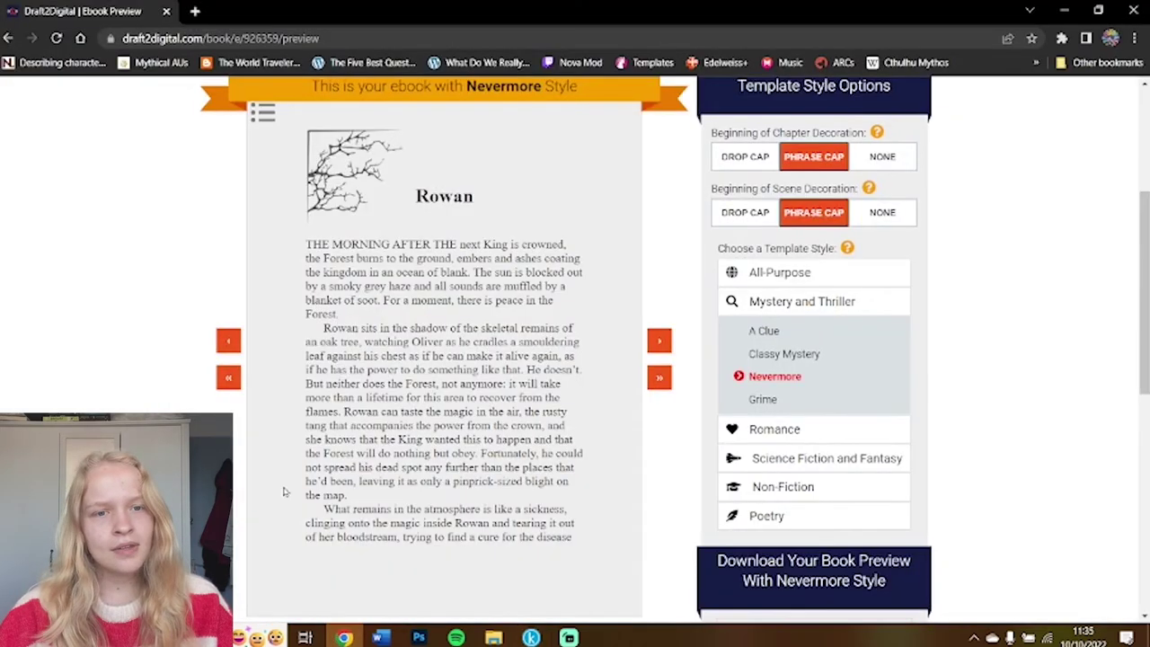
{"action": "scroll", "coordinate": [286, 520], "scroll_direction": "up", "scroll_amount": 3}
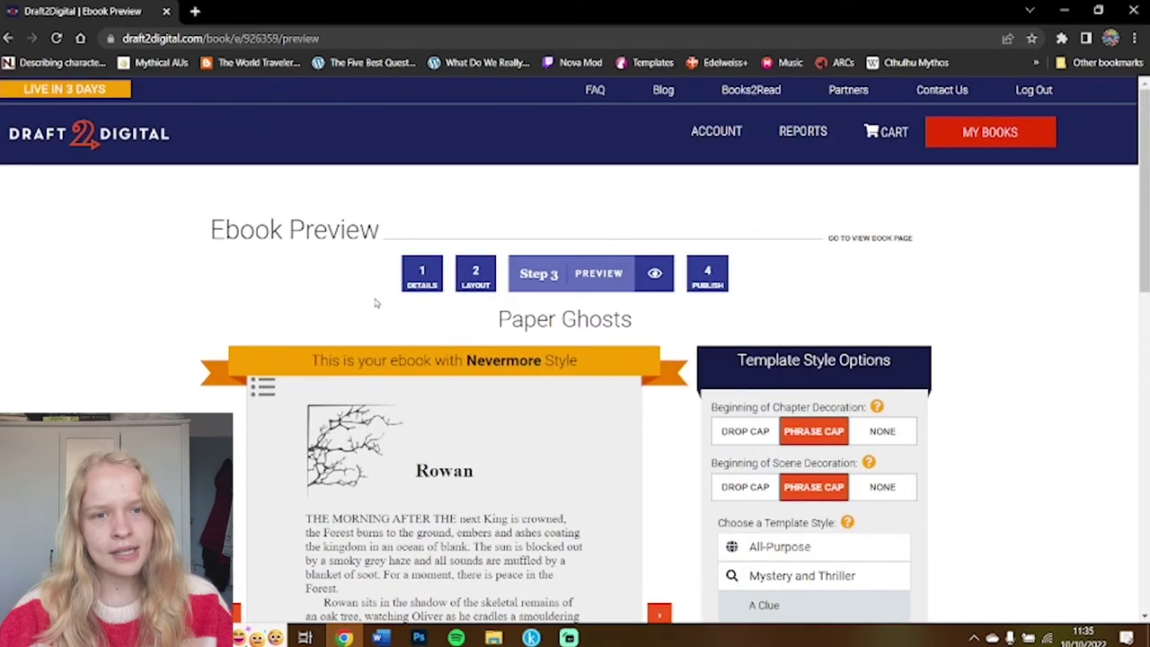
{"action": "left_click", "coordinate": [422, 278]}
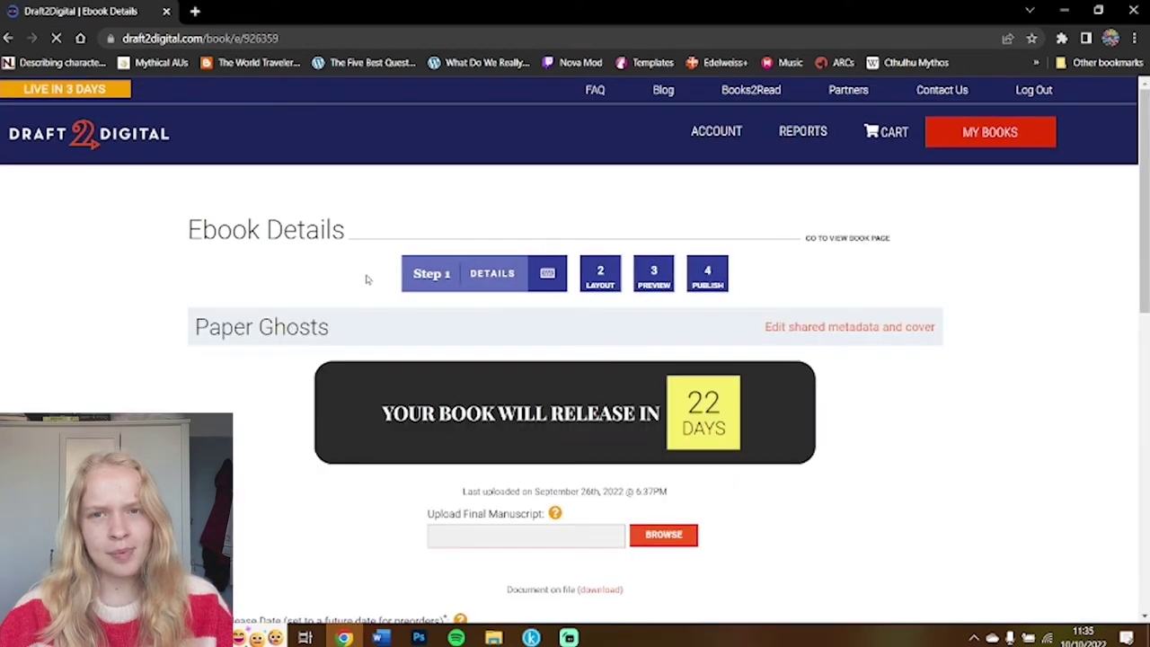
{"action": "scroll", "coordinate": [366, 280], "scroll_direction": "down", "scroll_amount": 3}
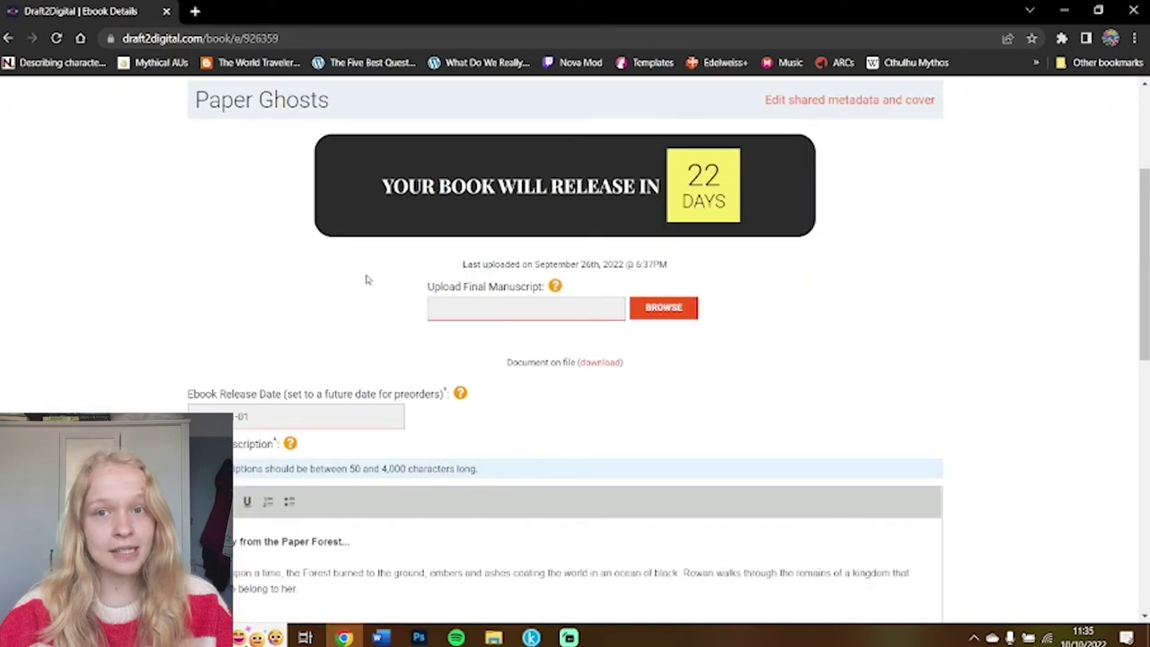
Read the help for uploading the final manuscript, look over the ebook details, and continue to the Layout step
{"action": "mouse_move", "coordinate": [552, 286]}
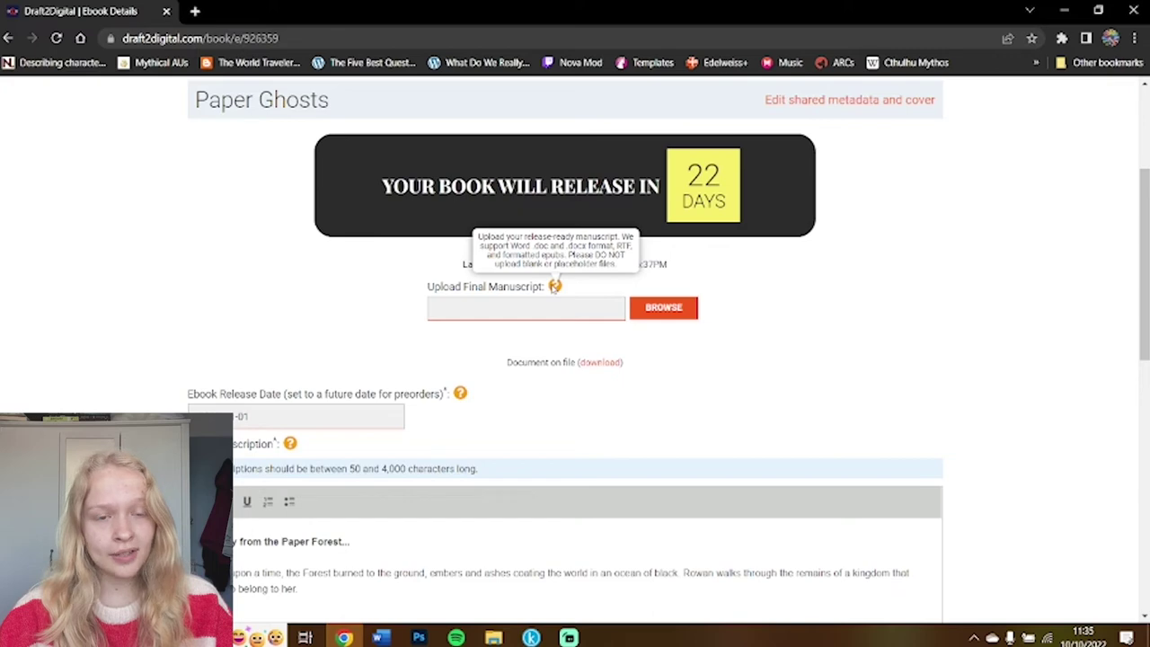
{"action": "scroll", "coordinate": [555, 285], "scroll_direction": "down", "scroll_amount": 3}
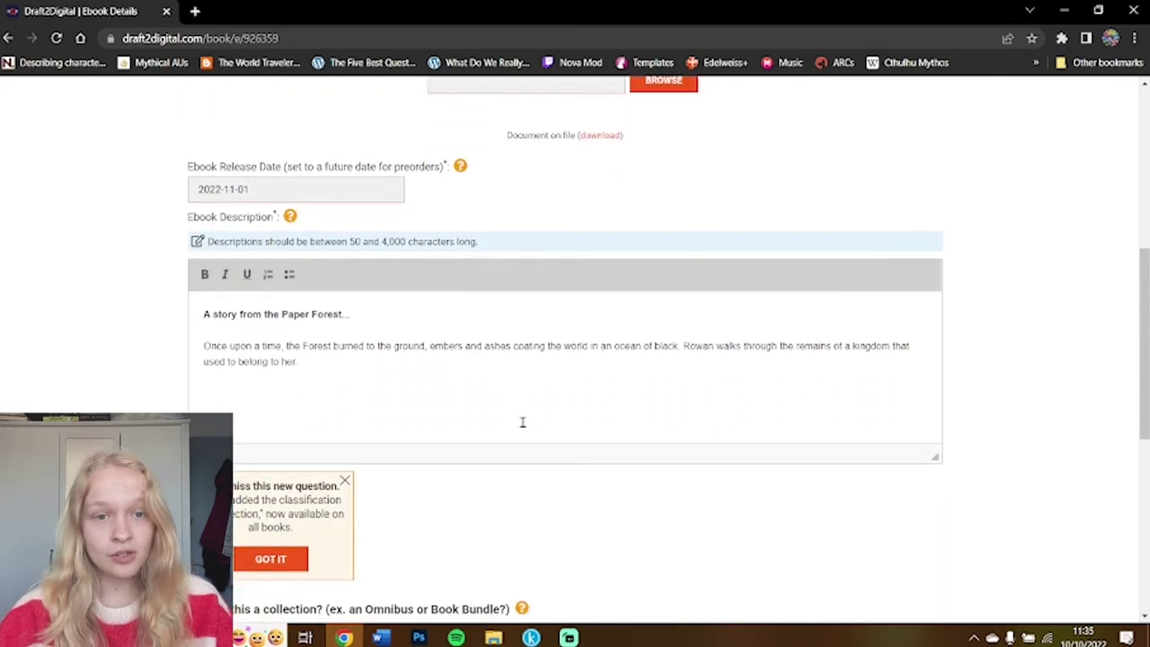
{"action": "scroll", "coordinate": [539, 431], "scroll_direction": "down", "scroll_amount": 2}
{"action": "scroll", "coordinate": [588, 415], "scroll_direction": "down", "scroll_amount": 3}
{"action": "left_click", "coordinate": [565, 440]}
Review the introductory, promotional and biographical page options in the ebook layout, and read the Also By help
{"action": "scroll", "coordinate": [853, 328], "scroll_direction": "down", "scroll_amount": 2}
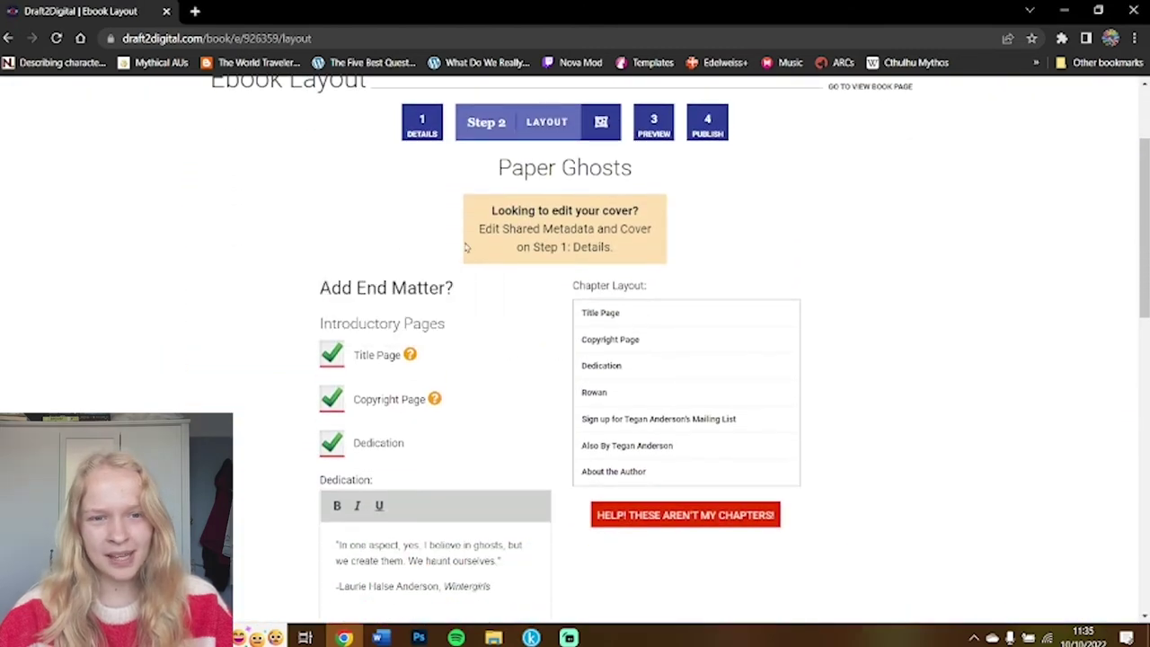
{"action": "scroll", "coordinate": [465, 247], "scroll_direction": "down", "scroll_amount": 7}
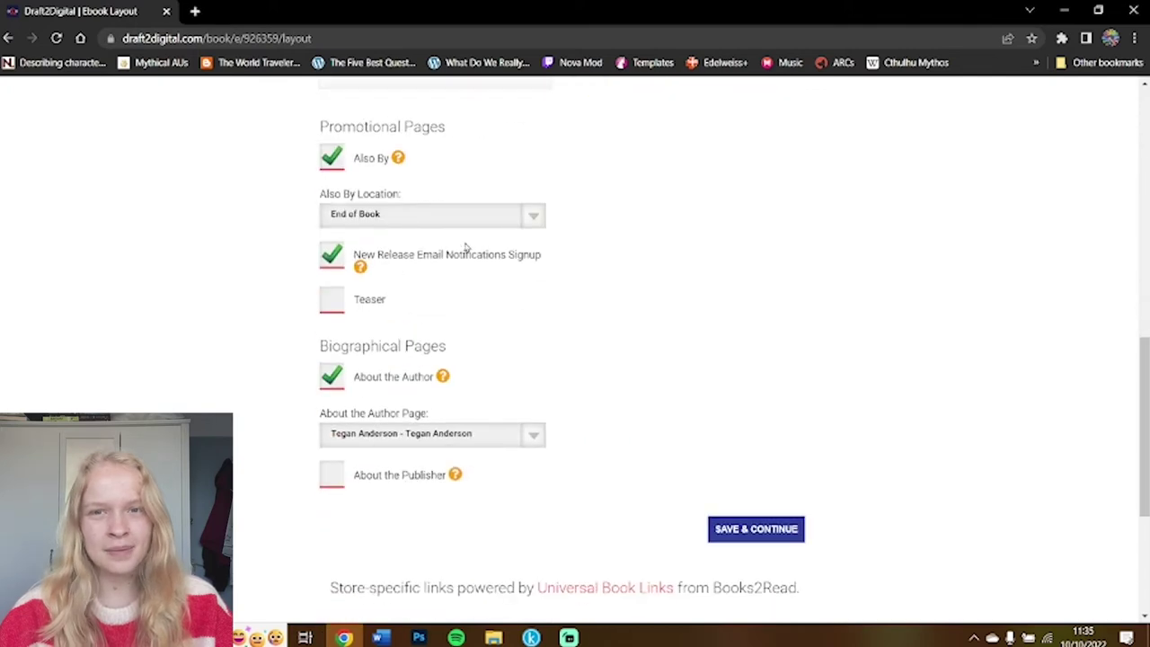
{"action": "scroll", "coordinate": [465, 247], "scroll_direction": "up", "scroll_amount": 3}
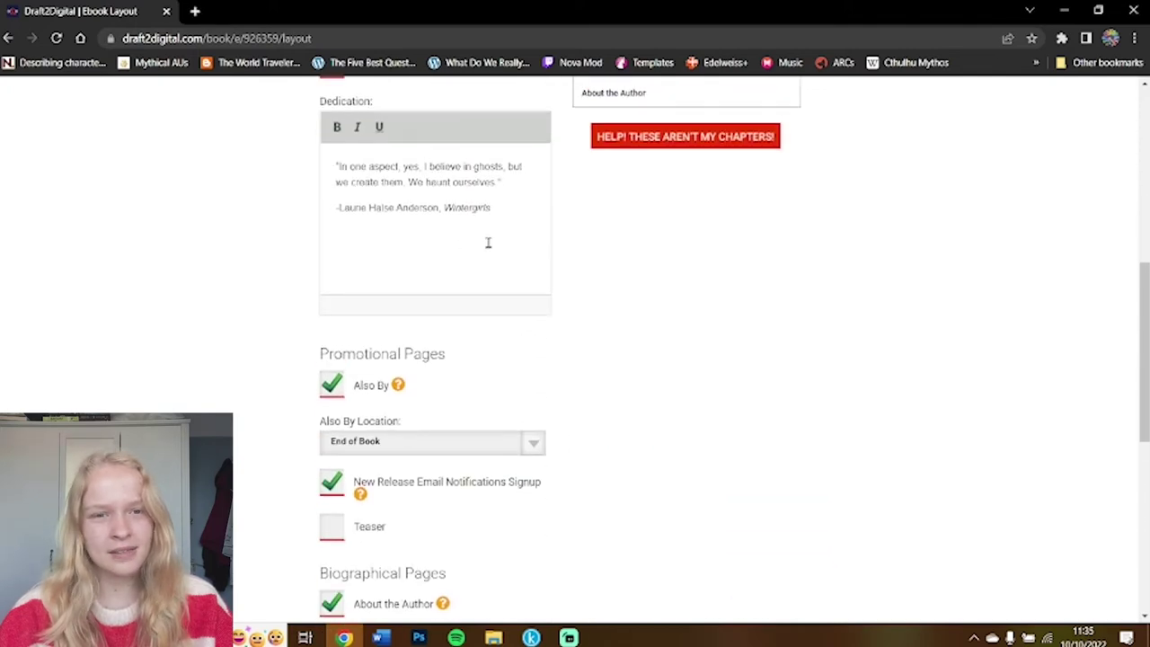
{"action": "mouse_move", "coordinate": [398, 384]}
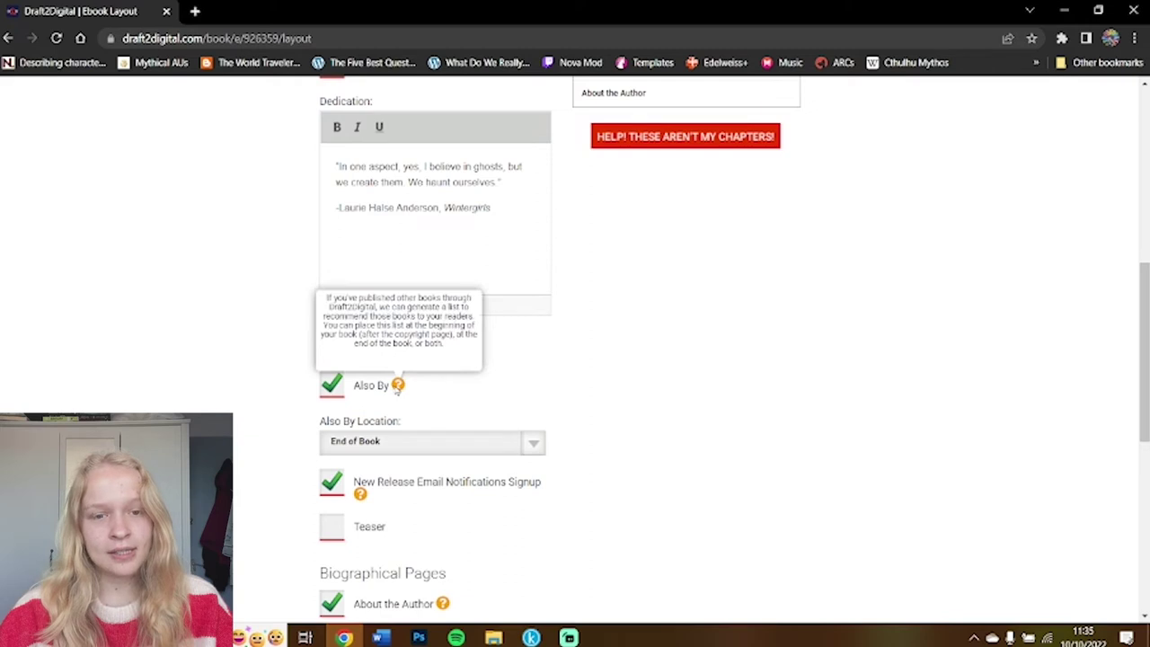
Switch to Kindle Create to view the front matter elements without adding one, and return to Draft2Digital in Chrome
{"action": "left_click", "coordinate": [531, 638]}
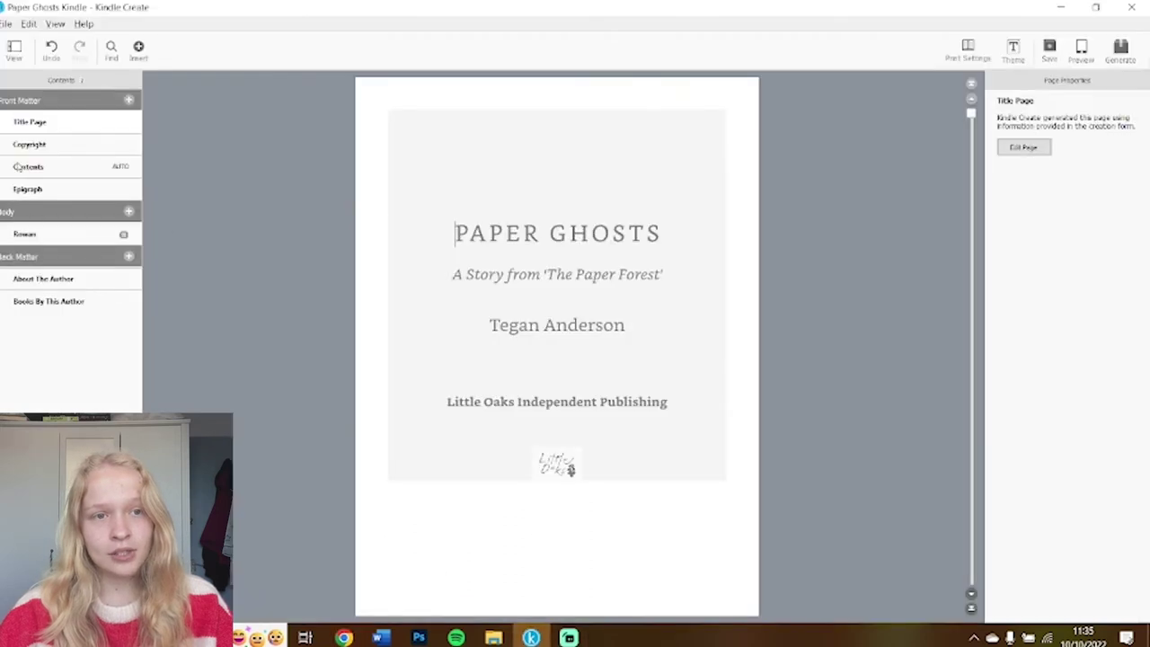
{"action": "left_click", "coordinate": [128, 99]}
{"action": "left_click", "coordinate": [345, 475]}
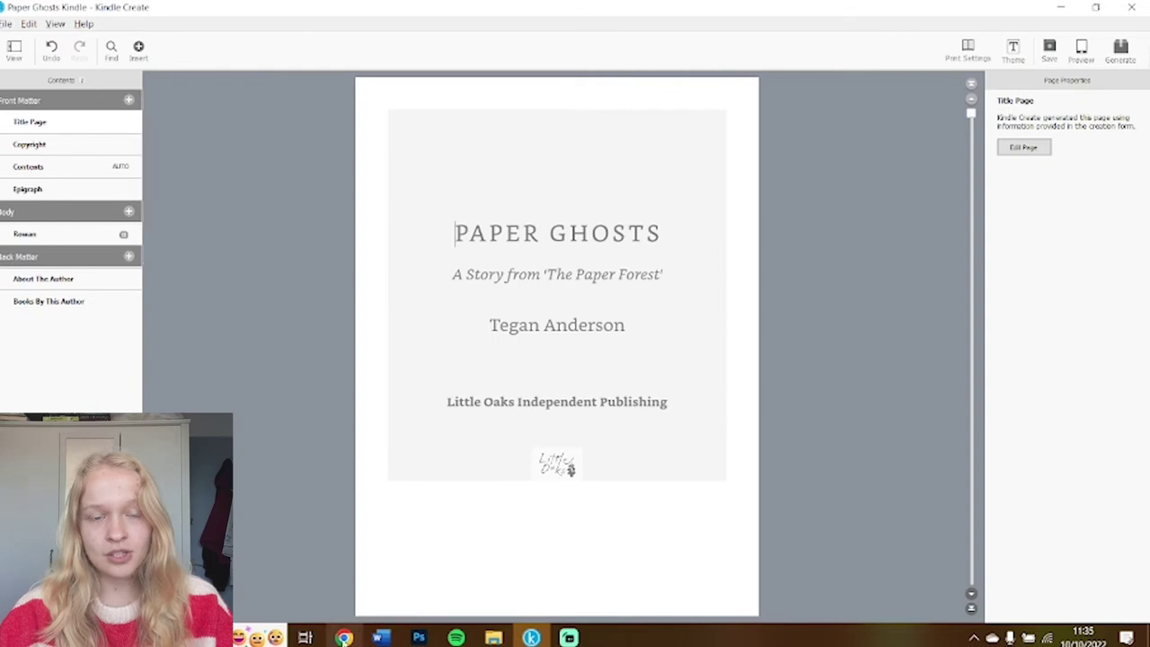
{"action": "left_click", "coordinate": [344, 637]}
Toggle the Title Page option off and back on, and examine the Copyright Page help and the Dedication option
{"action": "scroll", "coordinate": [557, 363], "scroll_direction": "up", "scroll_amount": 3}
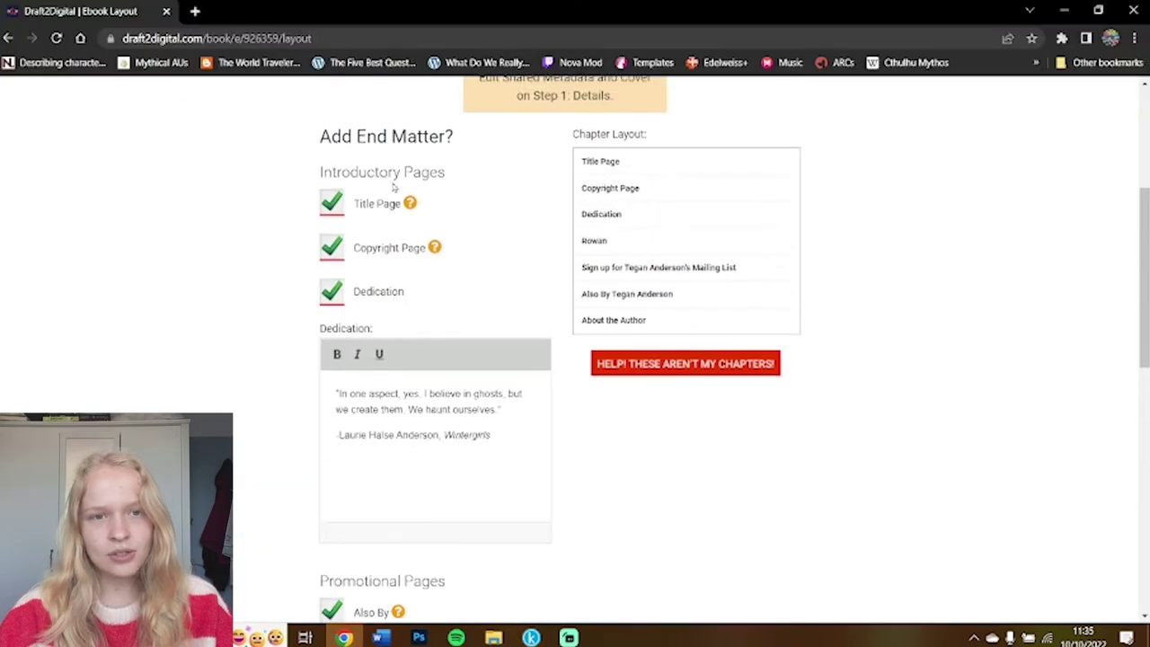
{"action": "left_click", "coordinate": [329, 207]}
{"action": "left_click", "coordinate": [329, 207]}
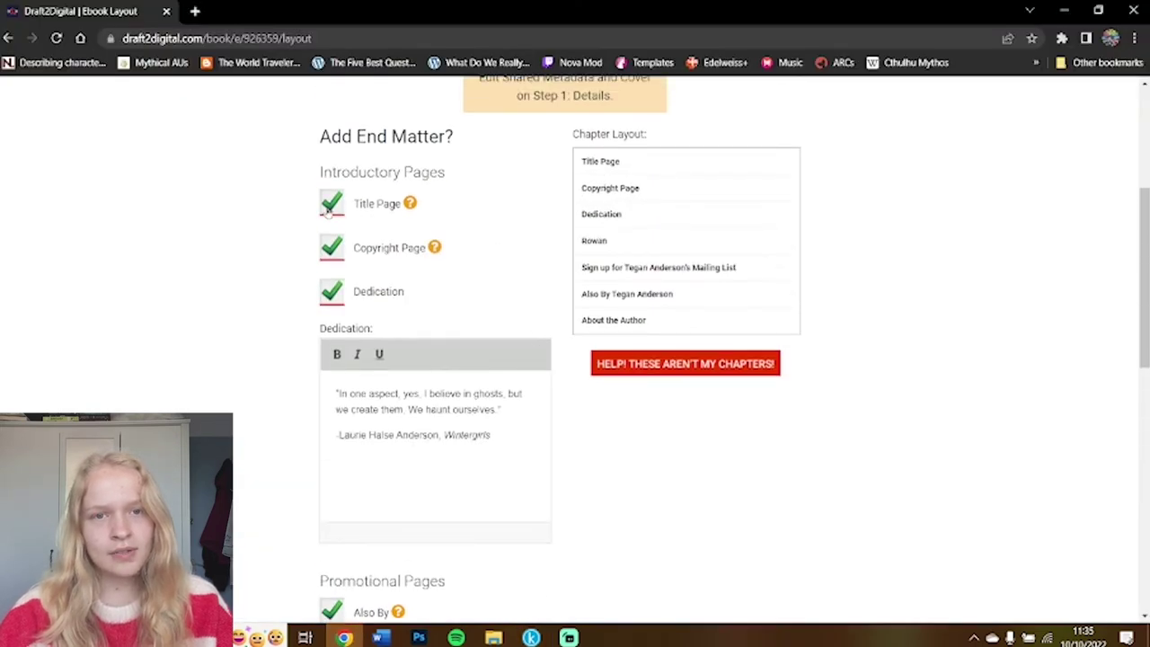
{"action": "mouse_move", "coordinate": [411, 206]}
{"action": "mouse_move", "coordinate": [434, 250]}
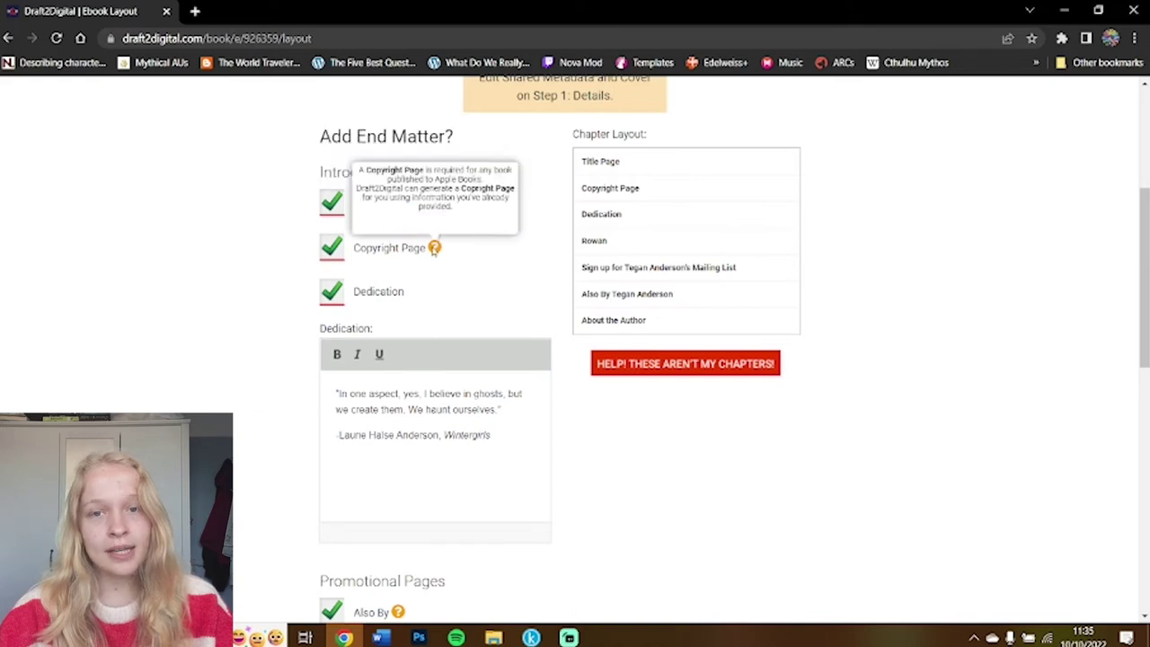
{"action": "left_click_drag", "start_coordinate": [365, 292], "coordinate": [417, 301]}
{"action": "left_click", "coordinate": [418, 301]}
{"action": "left_click", "coordinate": [363, 292]}
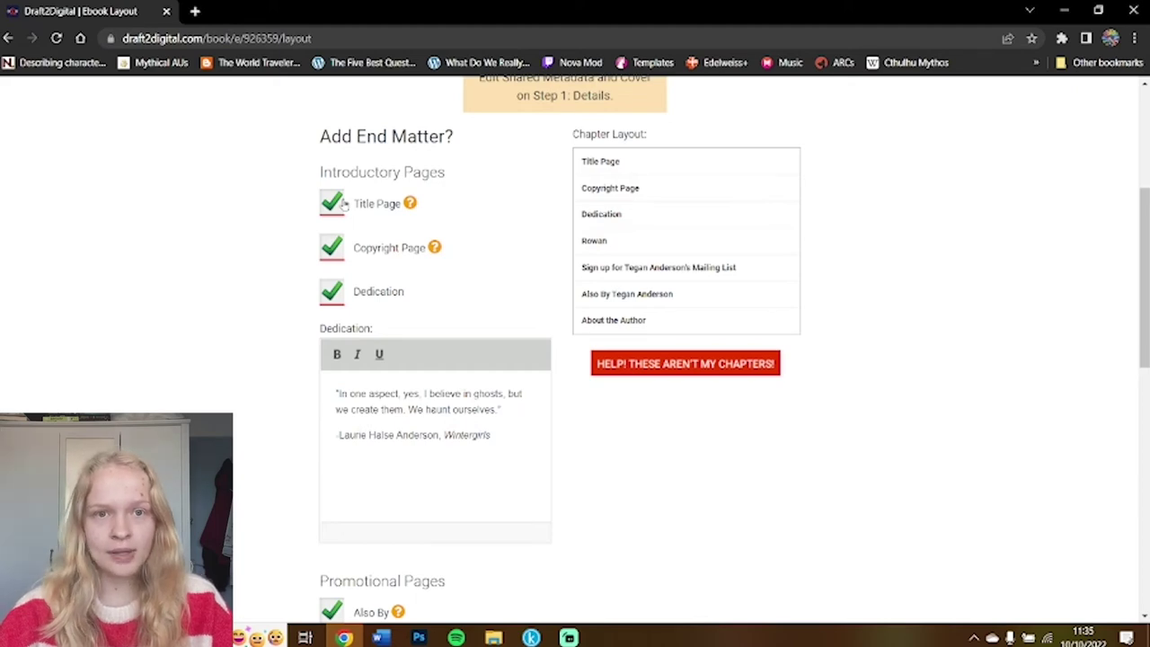
{"action": "mouse_move", "coordinate": [407, 199]}
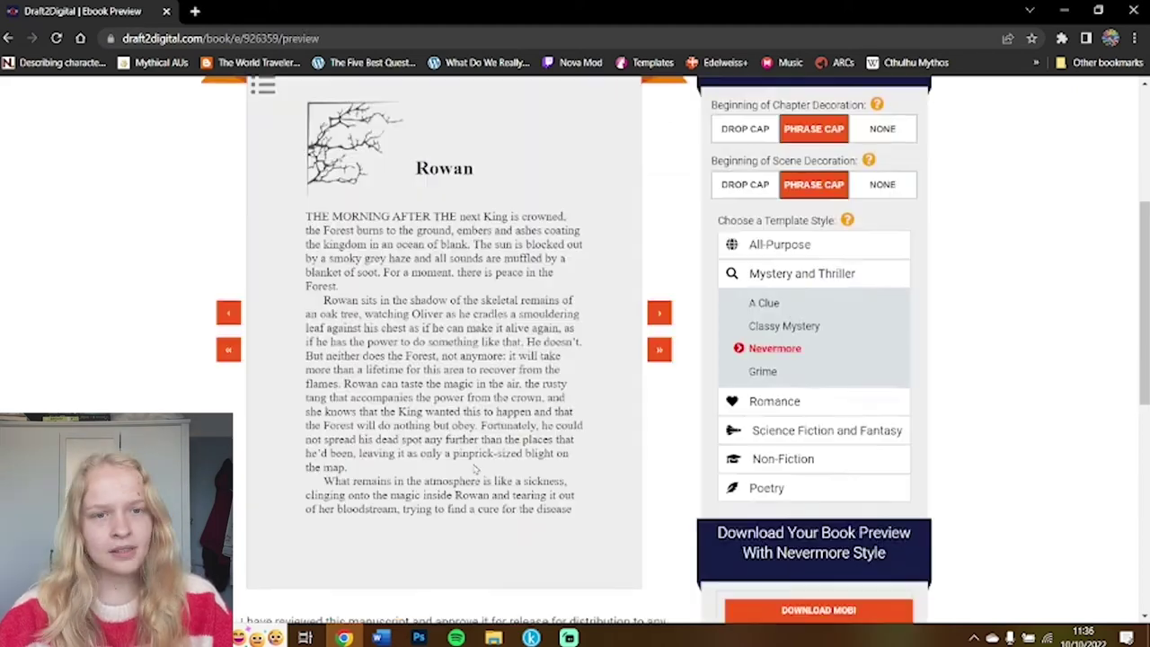
Go back to the title page in the ebook preview and examine its series and volume line
{"action": "left_click", "coordinate": [230, 314]}
{"action": "left_click", "coordinate": [230, 314]}
{"action": "left_click", "coordinate": [230, 315]}
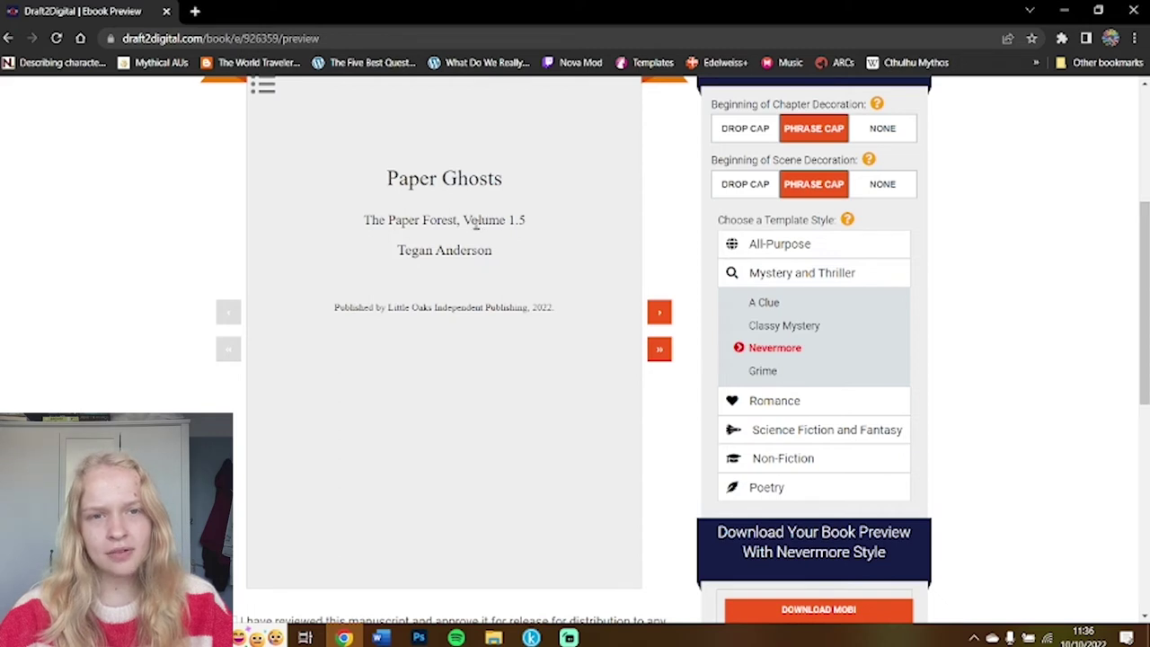
{"action": "left_click_drag", "start_coordinate": [364, 223], "coordinate": [543, 229]}
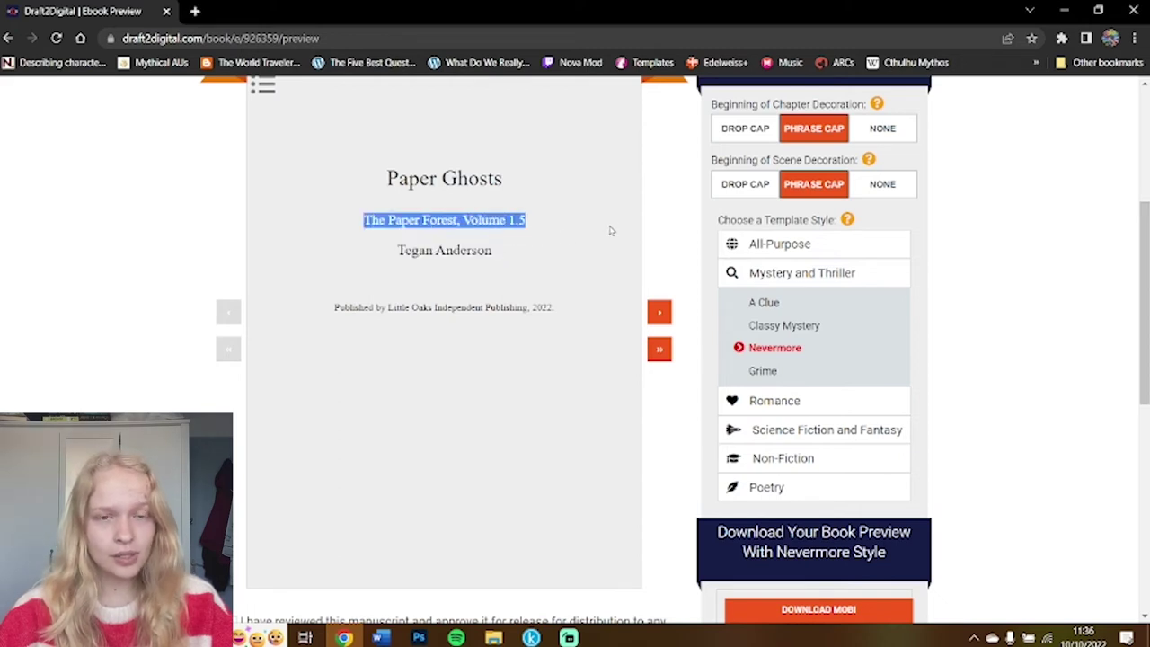
{"action": "left_click", "coordinate": [368, 225]}
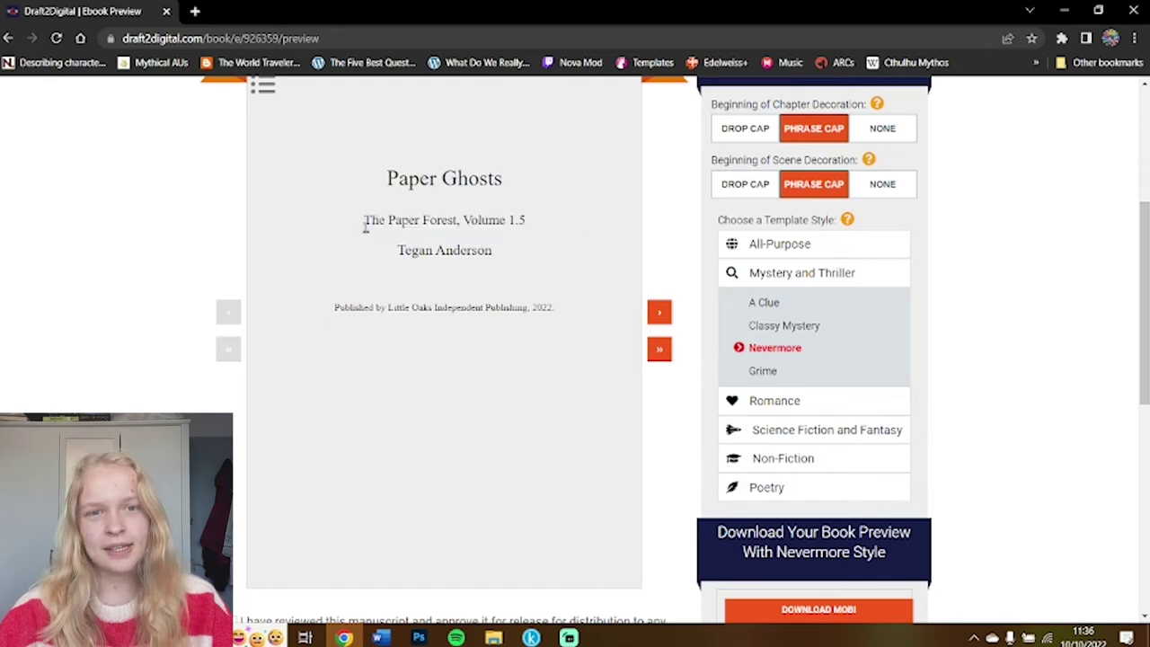
{"action": "left_click_drag", "start_coordinate": [463, 222], "coordinate": [520, 220]}
{"action": "left_click", "coordinate": [520, 219]}
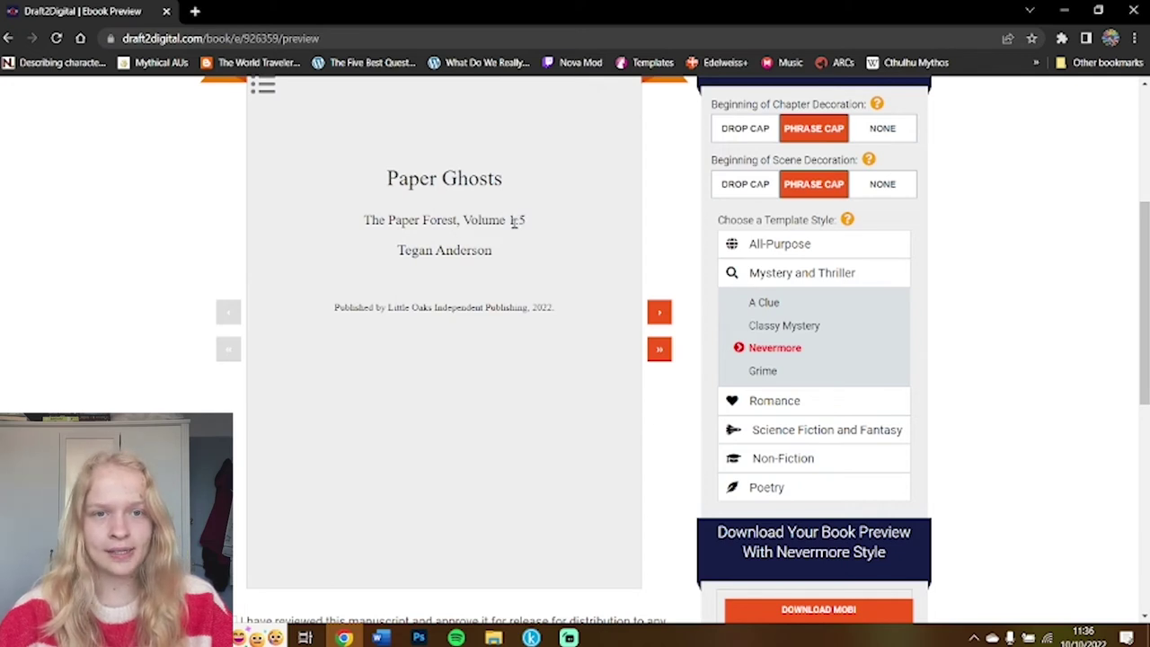
{"action": "left_click_drag", "start_coordinate": [510, 221], "coordinate": [531, 231]}
{"action": "left_click", "coordinate": [530, 231]}
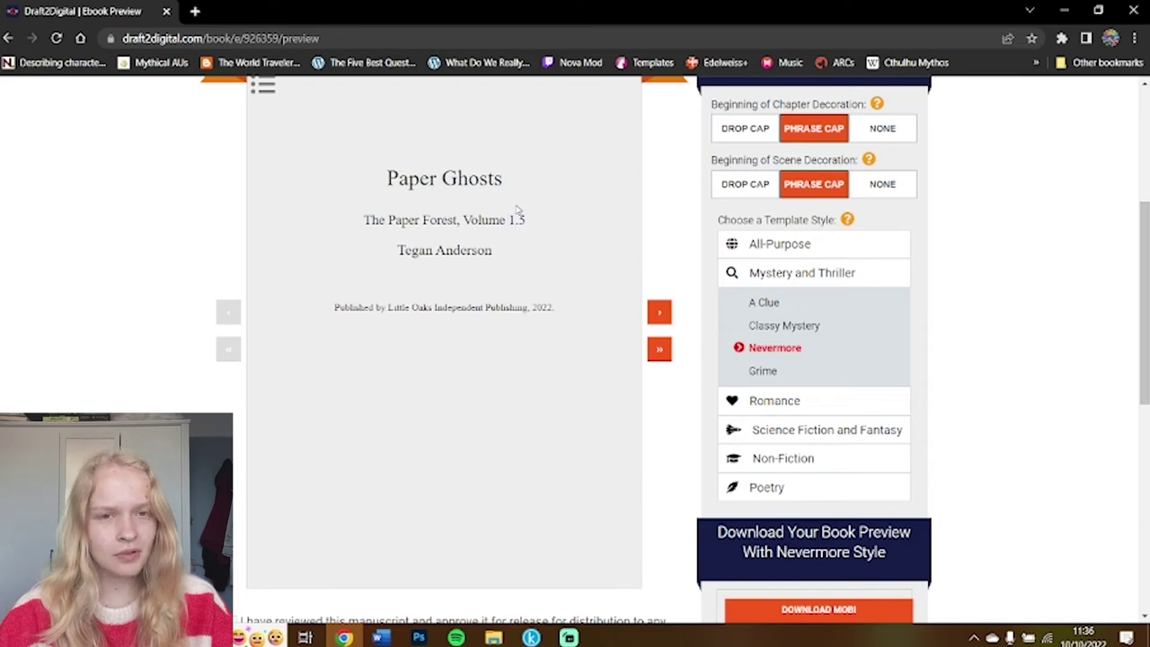
Page through the copyright and dedication pages to the Rowan chapter opening, and examine its phrase cap
{"action": "left_click", "coordinate": [657, 319]}
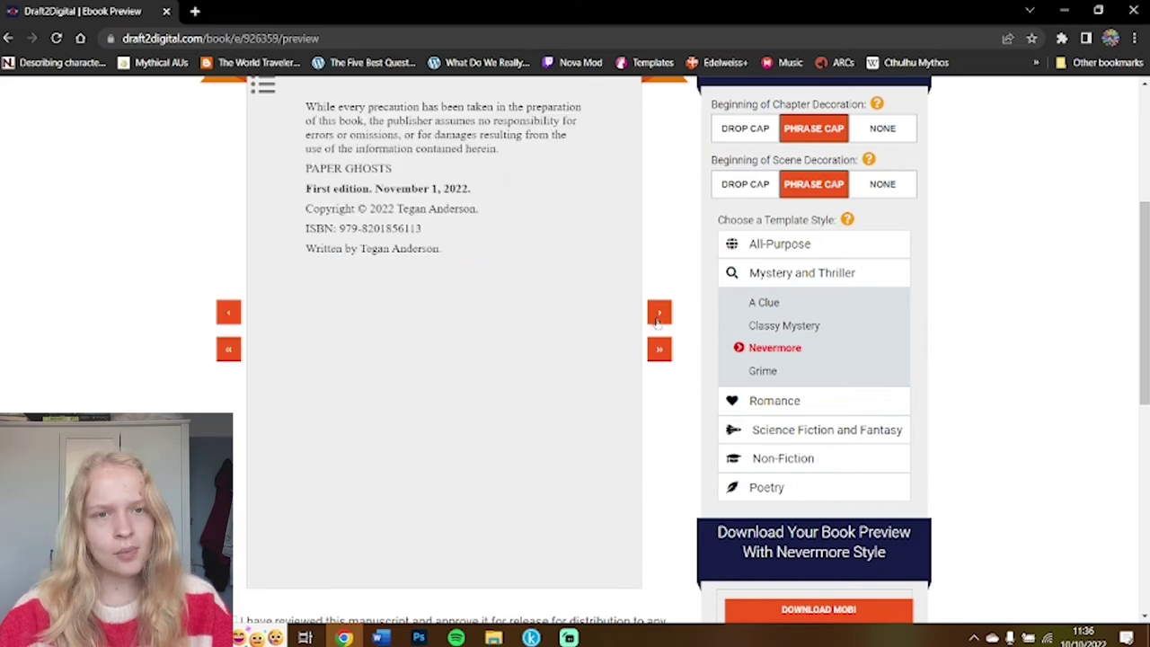
{"action": "scroll", "coordinate": [657, 320], "scroll_direction": "up", "scroll_amount": 1}
{"action": "scroll", "coordinate": [657, 321], "scroll_direction": "down", "scroll_amount": 1}
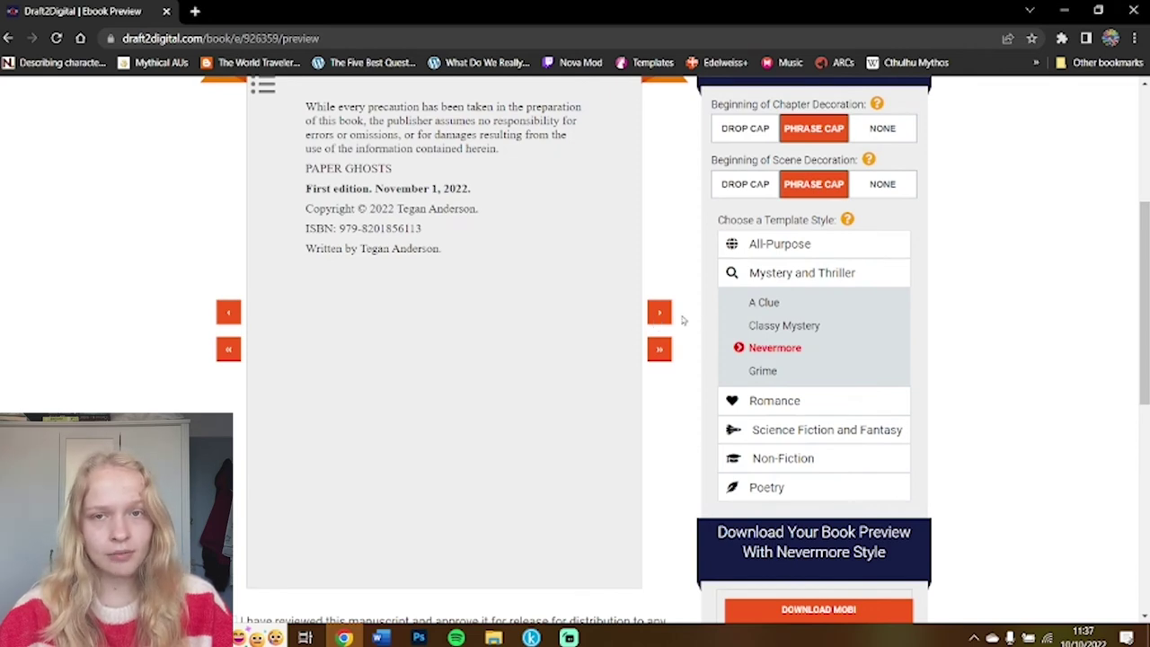
{"action": "left_click", "coordinate": [659, 312]}
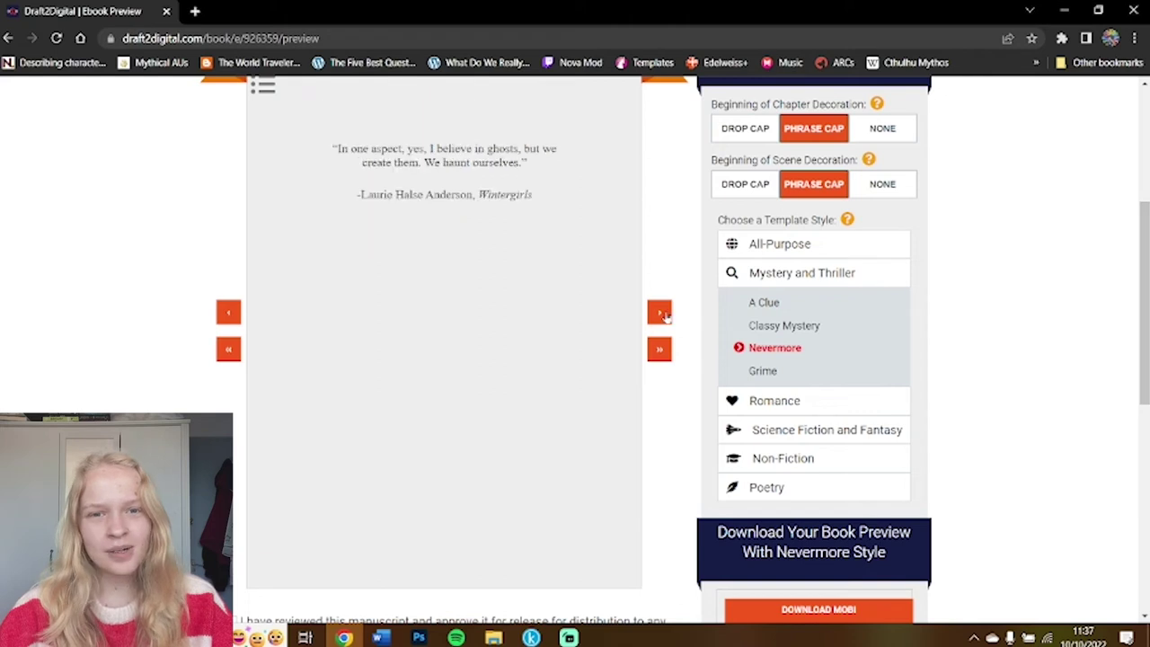
{"action": "left_click", "coordinate": [663, 314]}
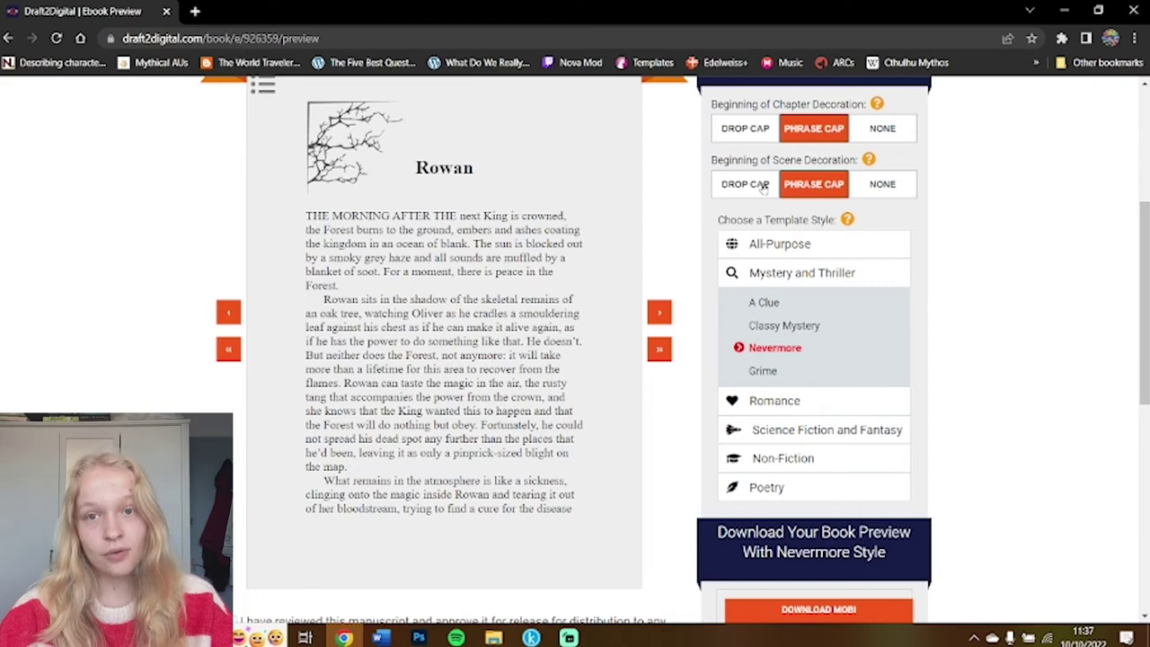
{"action": "left_click_drag", "start_coordinate": [296, 218], "coordinate": [458, 218]}
{"action": "left_click", "coordinate": [455, 217]}
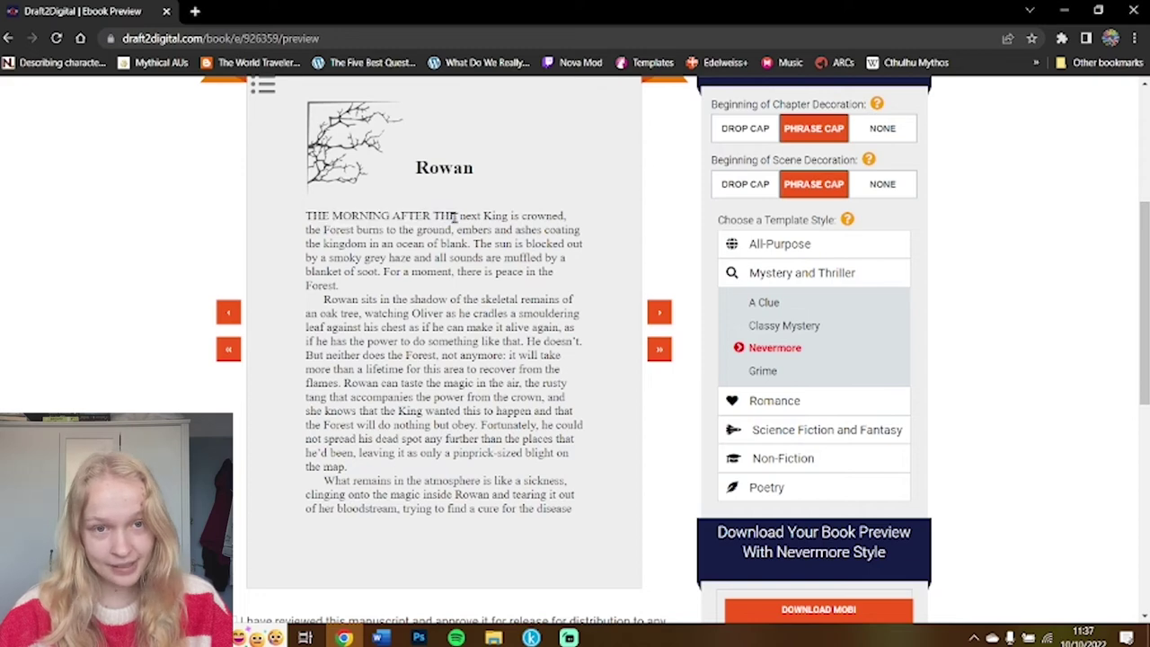
View the Also By page, and examine the first scene break's ornament and phrase cap in the Rowan chapter
{"action": "left_click", "coordinate": [659, 349]}
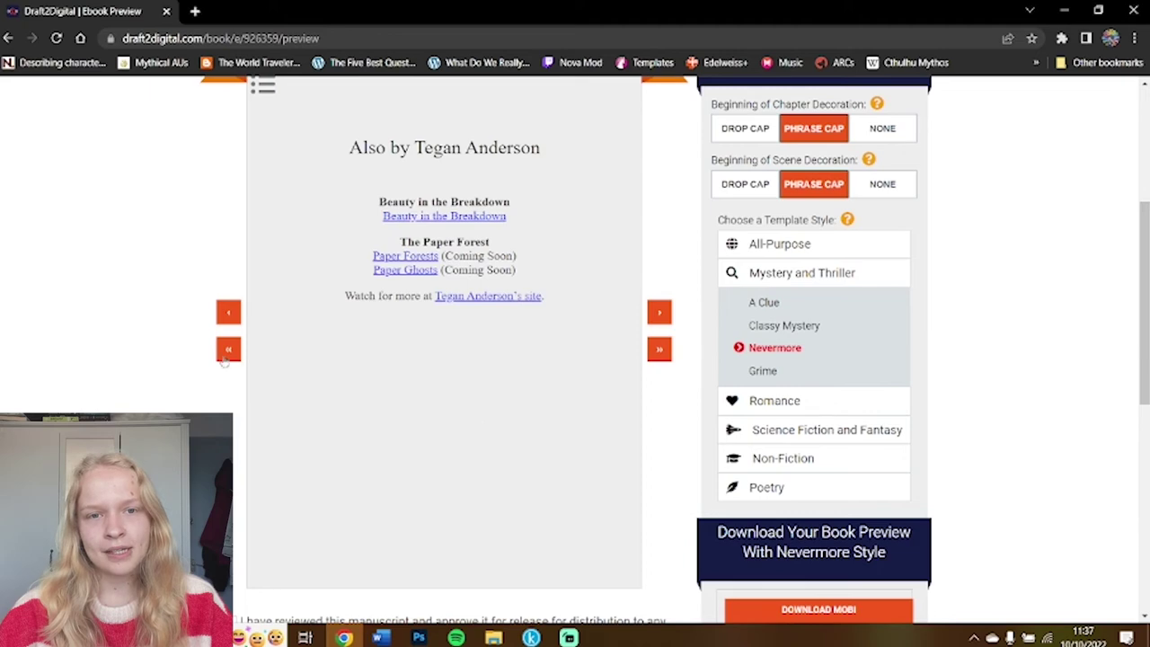
{"action": "left_click", "coordinate": [228, 352]}
{"action": "left_click", "coordinate": [657, 323]}
{"action": "left_click", "coordinate": [658, 324]}
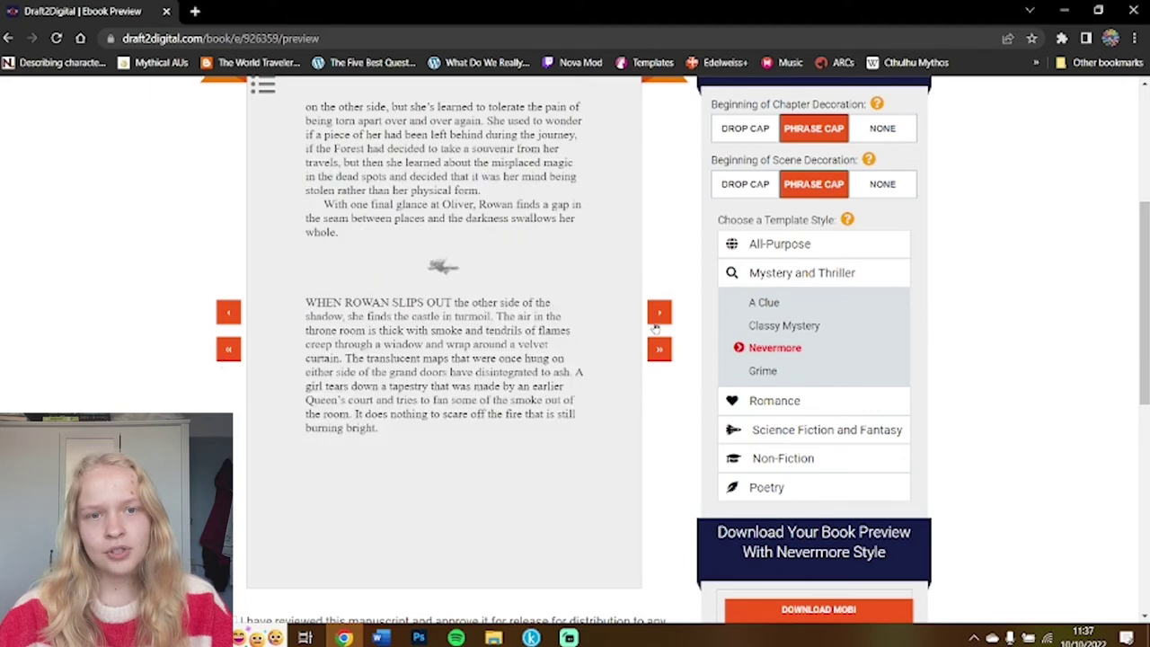
{"action": "double_click", "coordinate": [416, 268]}
{"action": "left_click", "coordinate": [490, 267]}
{"action": "left_click_drag", "start_coordinate": [305, 302], "coordinate": [454, 303]}
{"action": "left_click", "coordinate": [398, 305]}
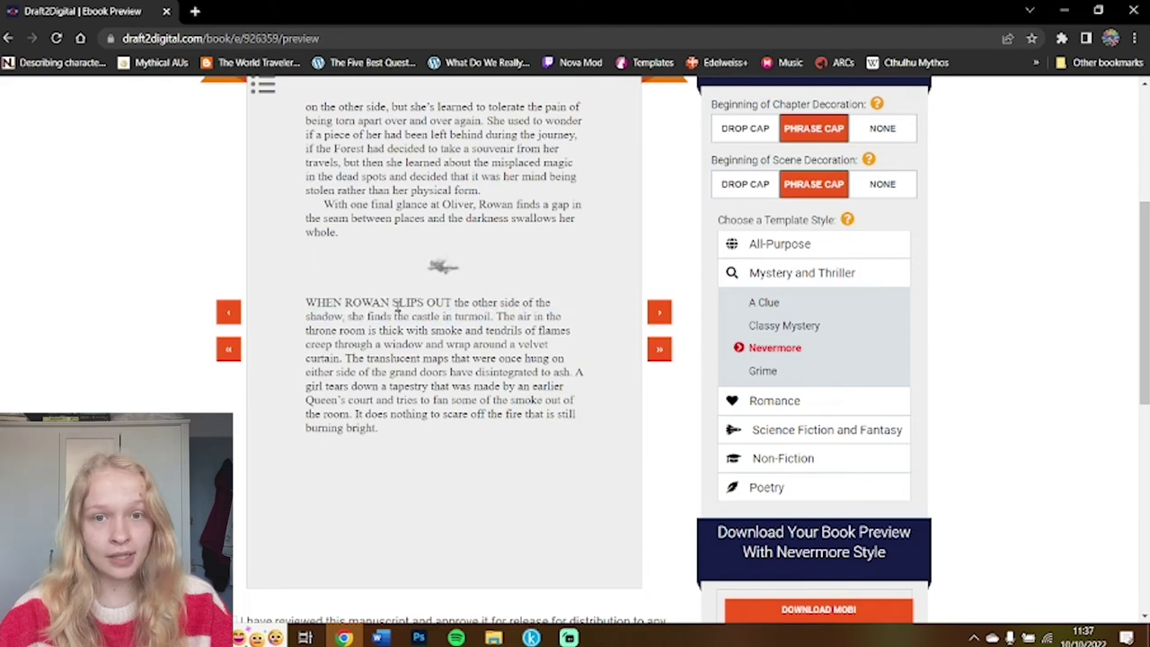
Return to the Rowan chapter opening, preview it in the A Clue template style, and switch back to Nevermore
{"action": "left_click", "coordinate": [230, 318]}
{"action": "left_click", "coordinate": [230, 319]}
{"action": "left_click", "coordinate": [229, 351]}
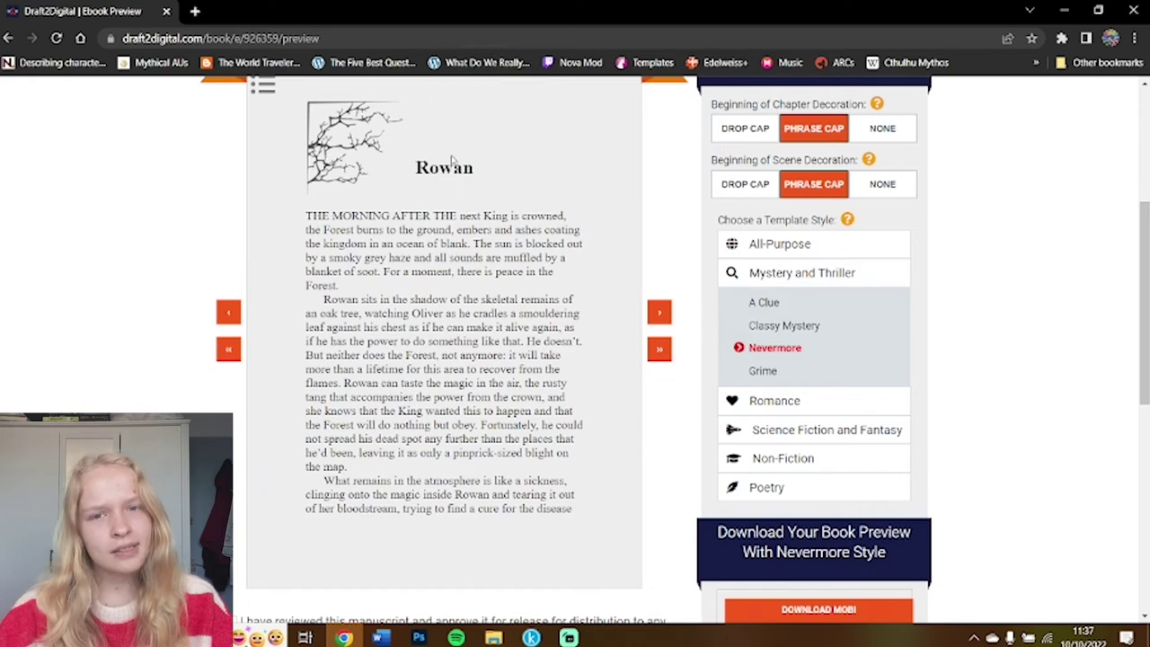
{"action": "mouse_move", "coordinate": [854, 223]}
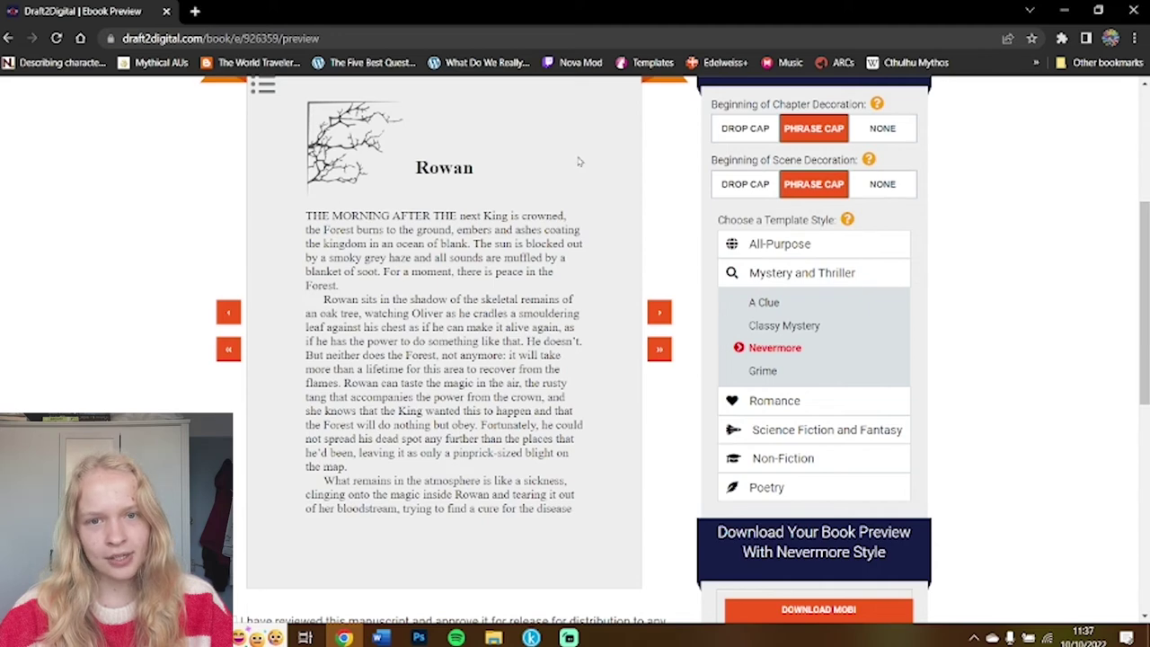
{"action": "left_click", "coordinate": [766, 306]}
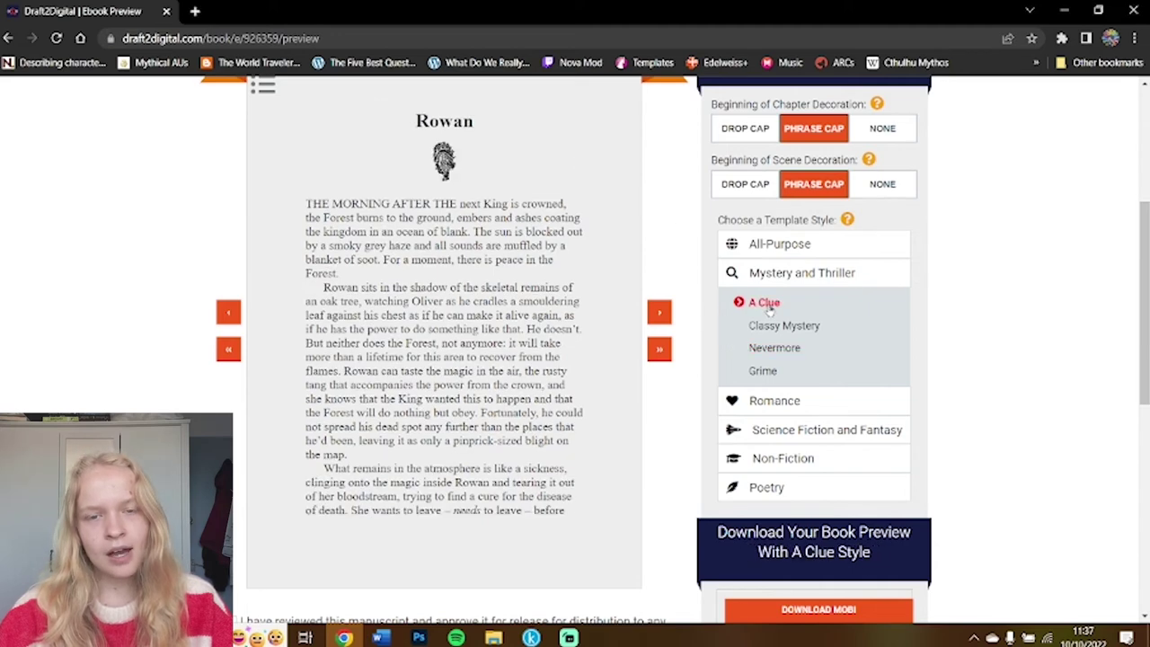
{"action": "left_click", "coordinate": [781, 350]}
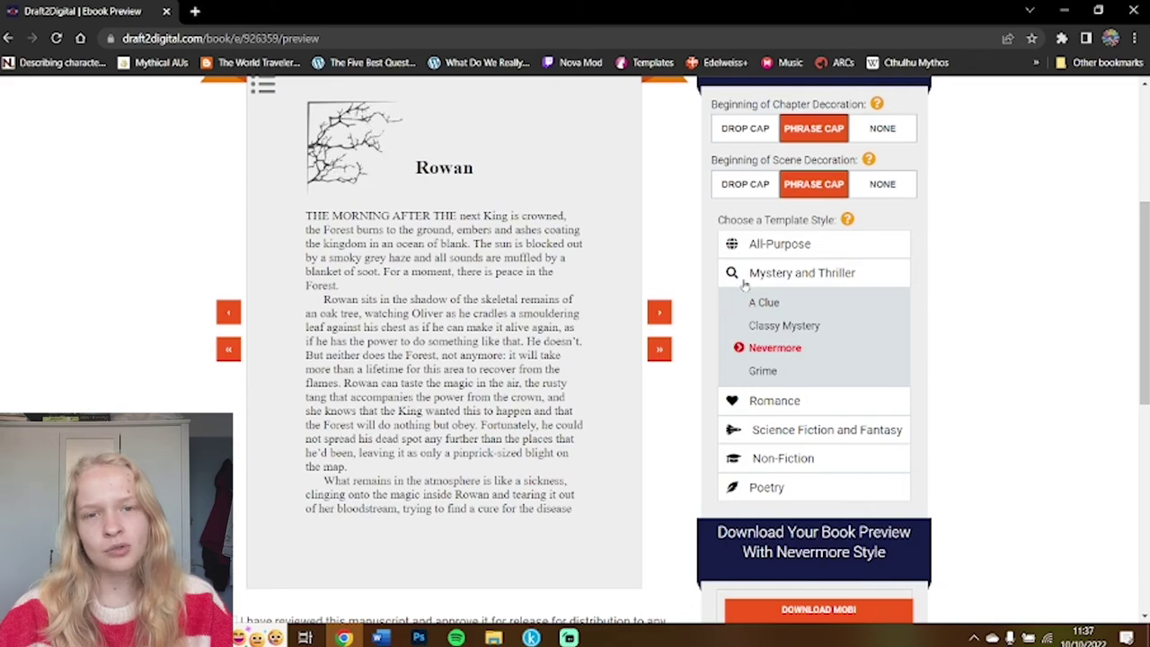
Open the Paper Ghosts preorder ebook from My Books and review its pricing and store availability
{"action": "scroll", "coordinate": [610, 218], "scroll_direction": "up", "scroll_amount": 4}
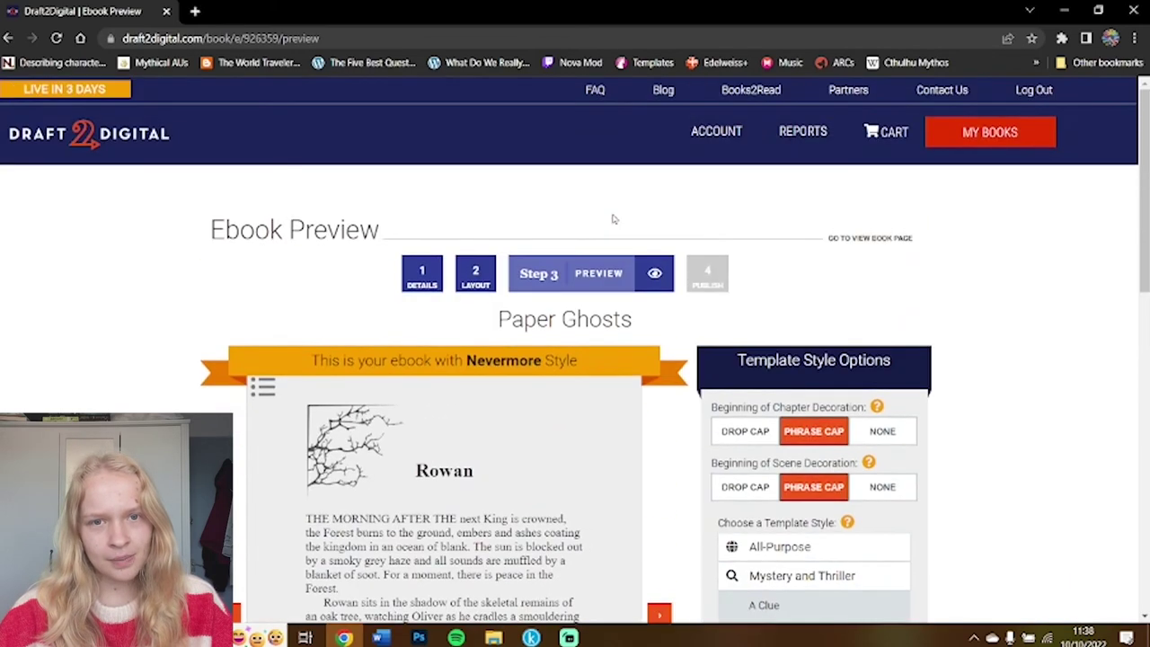
{"action": "left_click", "coordinate": [1010, 142]}
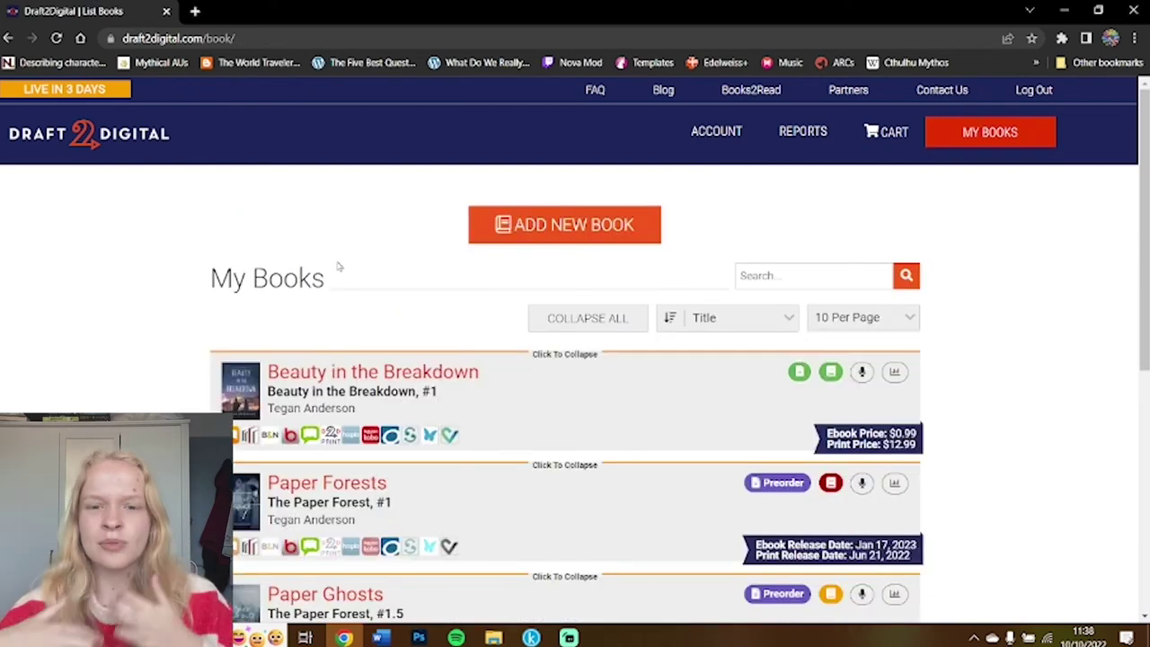
{"action": "scroll", "coordinate": [339, 266], "scroll_direction": "down", "scroll_amount": 2}
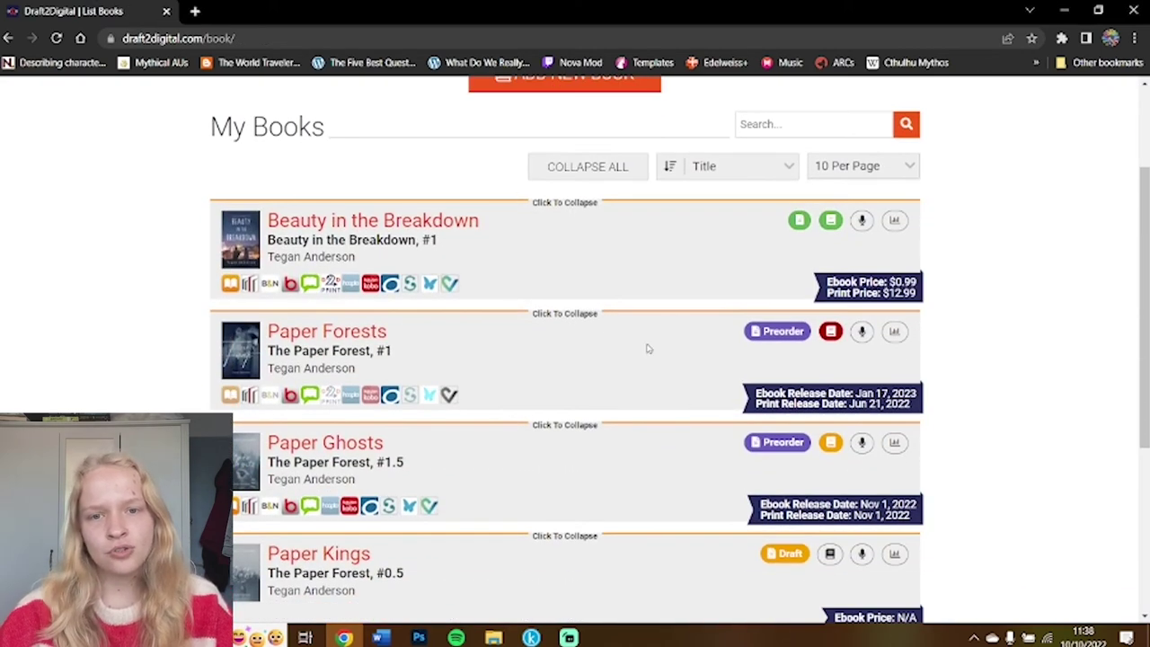
{"action": "left_click", "coordinate": [749, 443]}
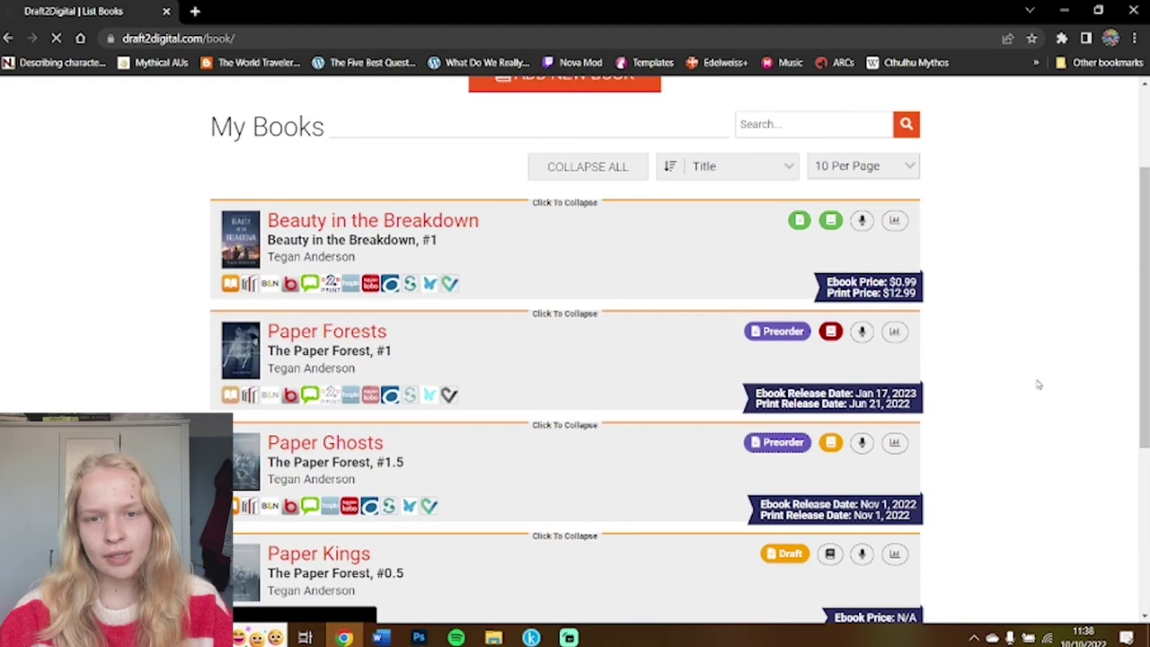
{"action": "scroll", "coordinate": [1038, 384], "scroll_direction": "down", "scroll_amount": 6}
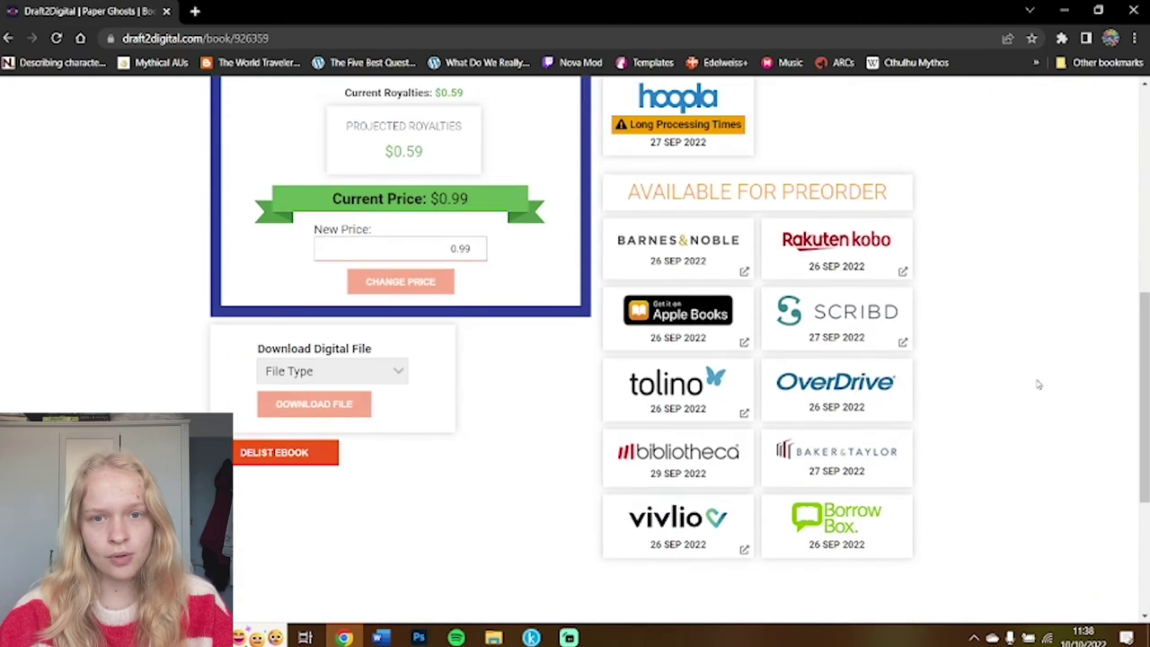
Examine the stores listed under Publishing and Available for Preorder for Paper Ghosts, including the OverDrive library entry
{"action": "scroll", "coordinate": [1037, 384], "scroll_direction": "up", "scroll_amount": 1}
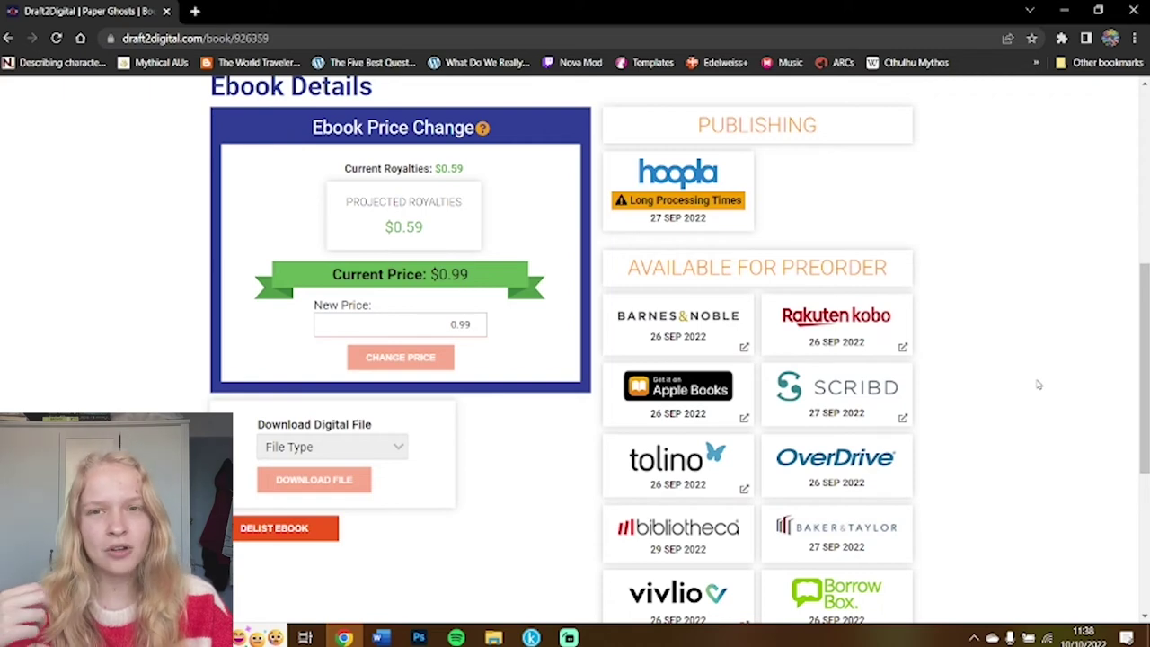
{"action": "scroll", "coordinate": [1038, 385], "scroll_direction": "down", "scroll_amount": 2}
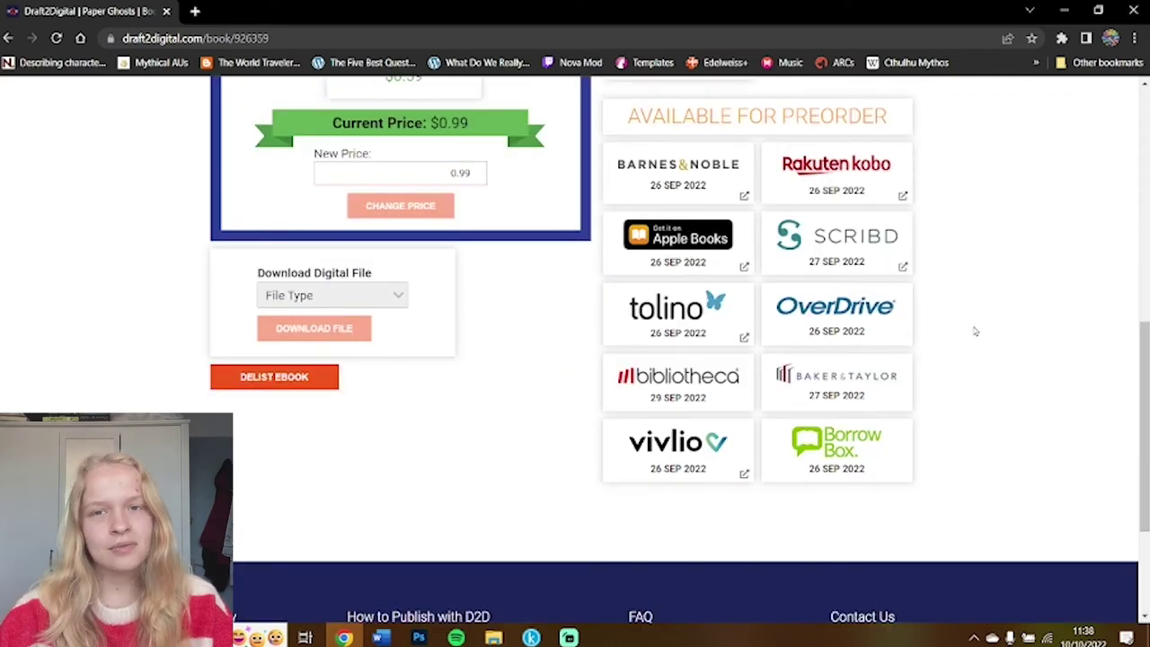
{"action": "scroll", "coordinate": [991, 328], "scroll_direction": "up", "scroll_amount": 2}
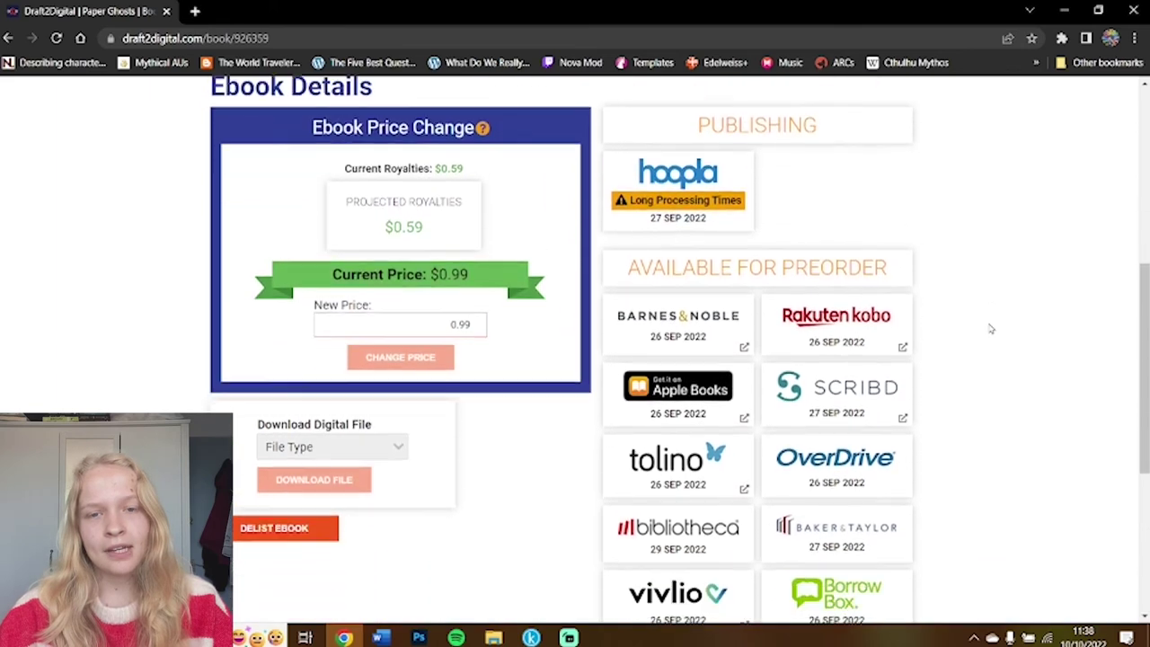
{"action": "scroll", "coordinate": [991, 329], "scroll_direction": "down", "scroll_amount": 1}
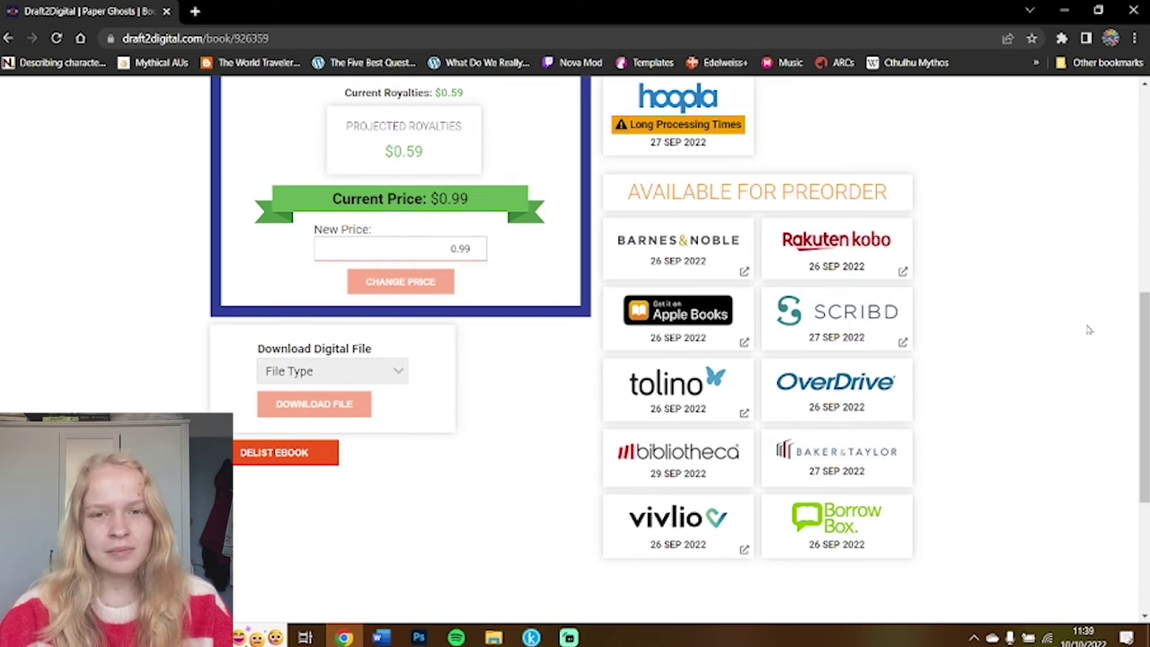
{"action": "left_click_drag", "start_coordinate": [778, 386], "coordinate": [895, 394]}
{"action": "left_click", "coordinate": [929, 395]}
{"action": "mouse_move", "coordinate": [807, 407]}
{"action": "left_mouse_down"}
{"action": "mouse_move", "coordinate": [832, 409]}
{"action": "mouse_move", "coordinate": [819, 408]}
{"action": "left_mouse_up"}
{"action": "left_click", "coordinate": [822, 407]}
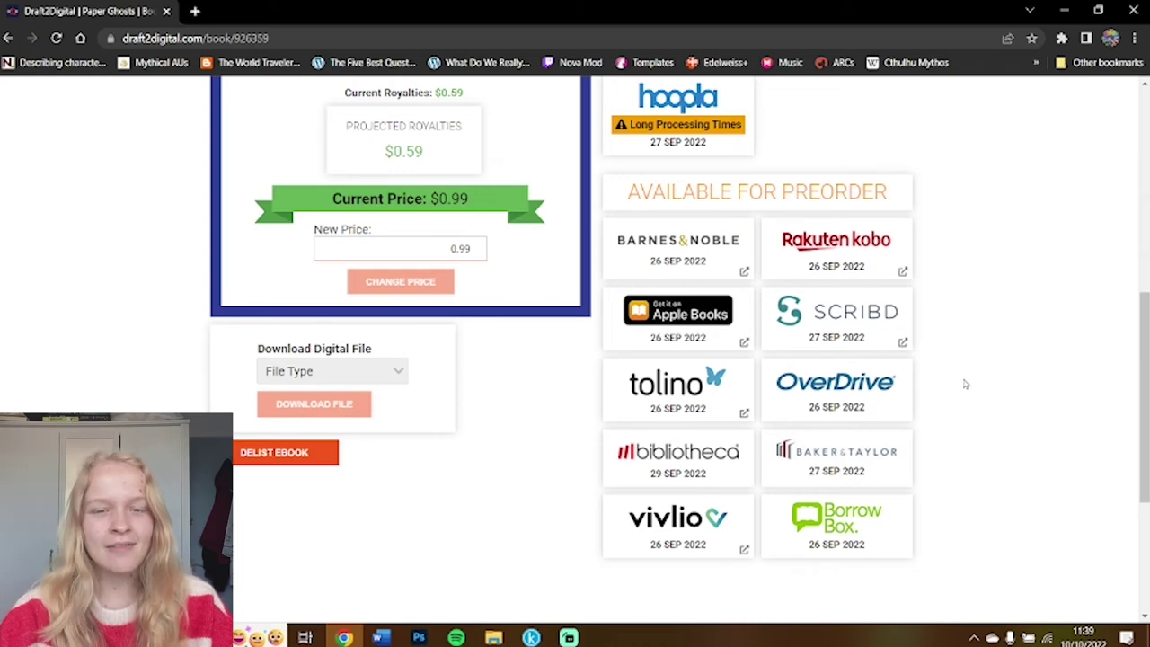
{"action": "scroll", "coordinate": [965, 384], "scroll_direction": "up", "scroll_amount": 2}
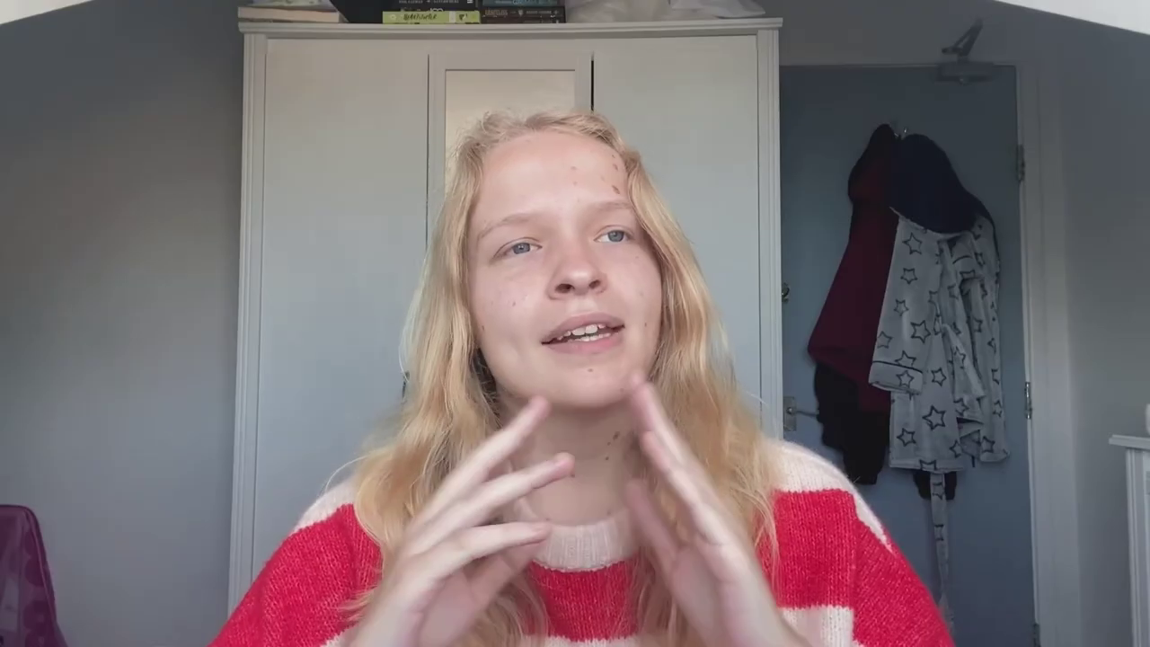